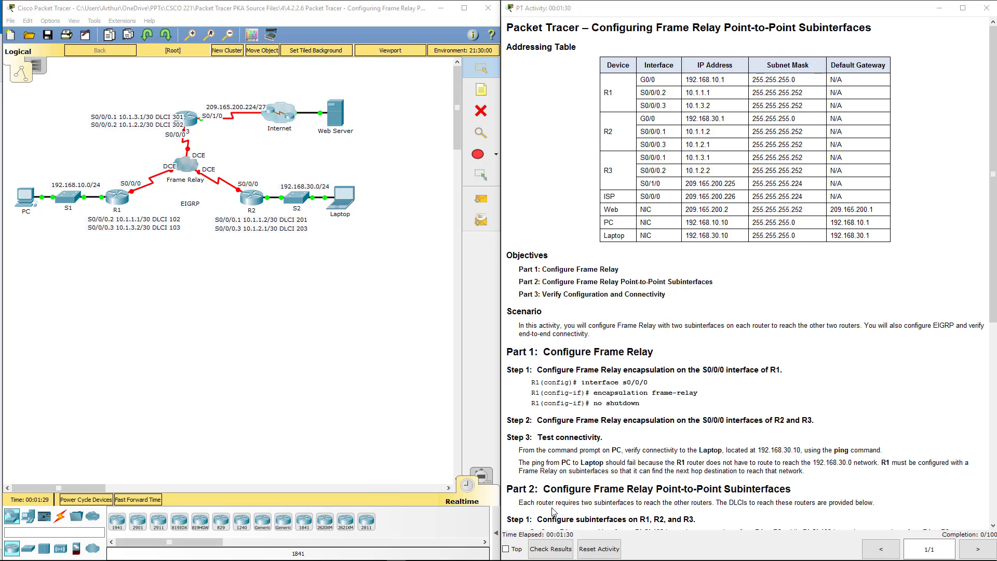
Scroll through the activity instructions and clear the stray text selection
scroll(516, 207, down, 7)
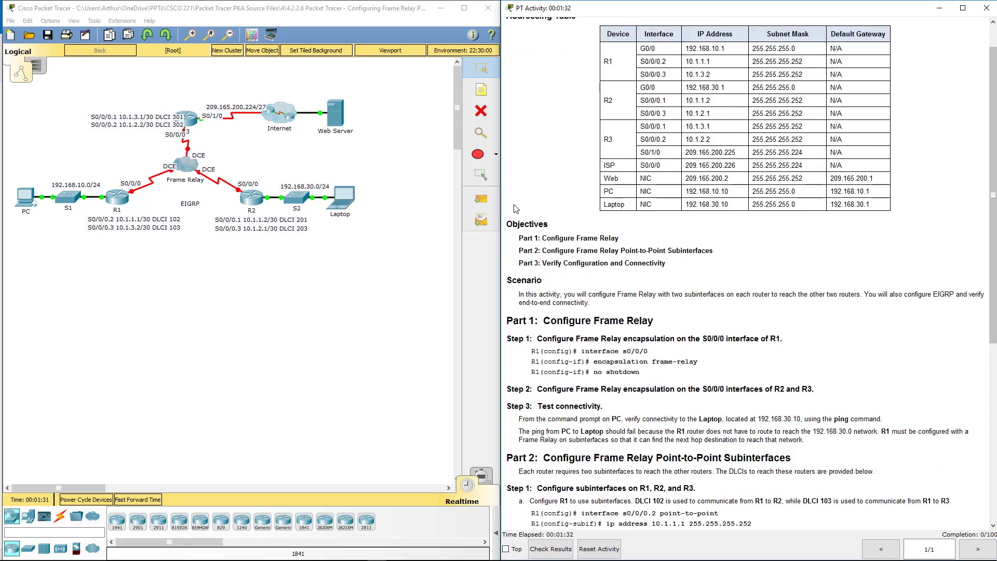
scroll(516, 207, down, 3)
scroll(550, 156, up, 3)
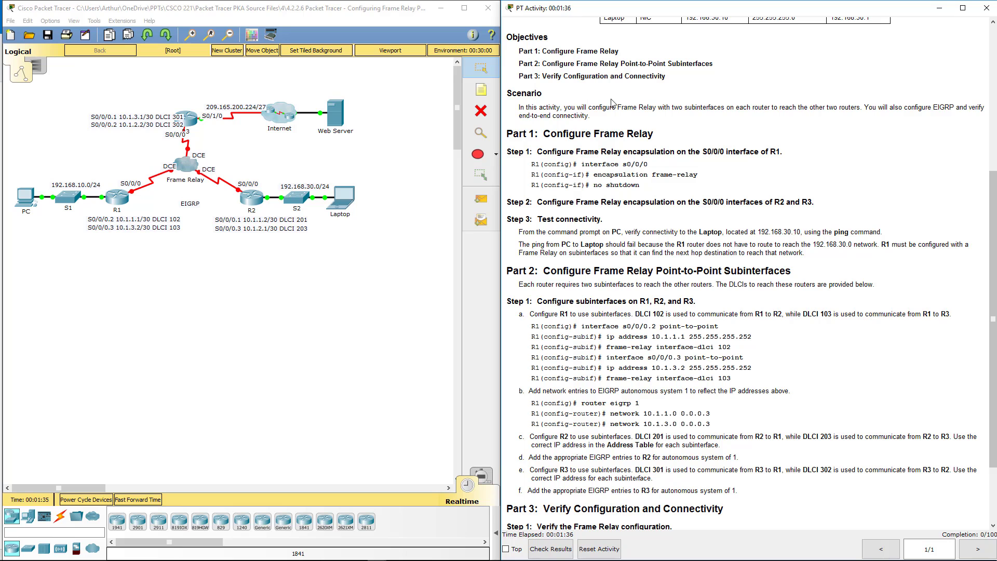
scroll(611, 103, down, 2)
drag(512, 68, 591, 72)
click(593, 73)
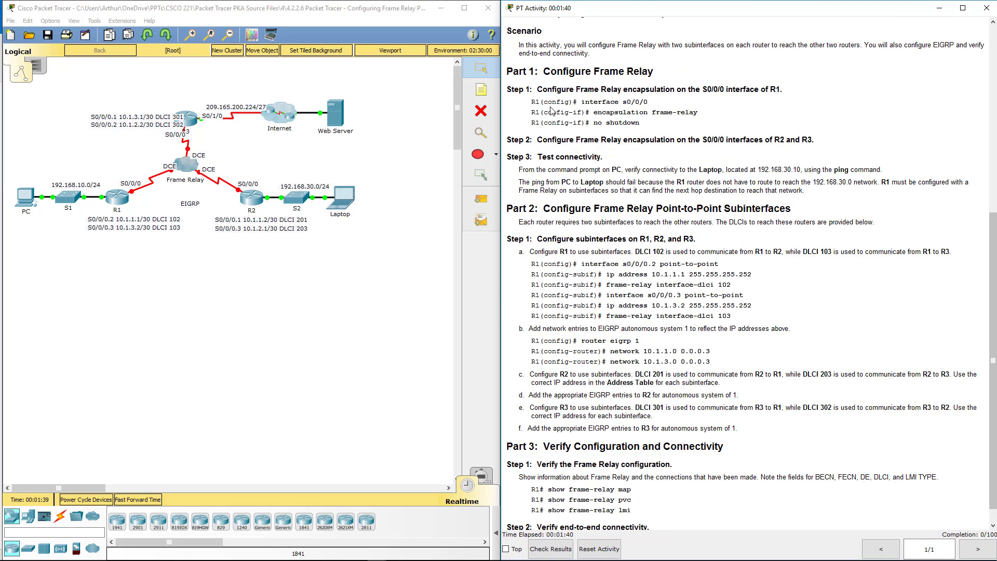
Open R1's CLI and enter global configuration mode with en and config t
click(299, 298)
click(127, 201)
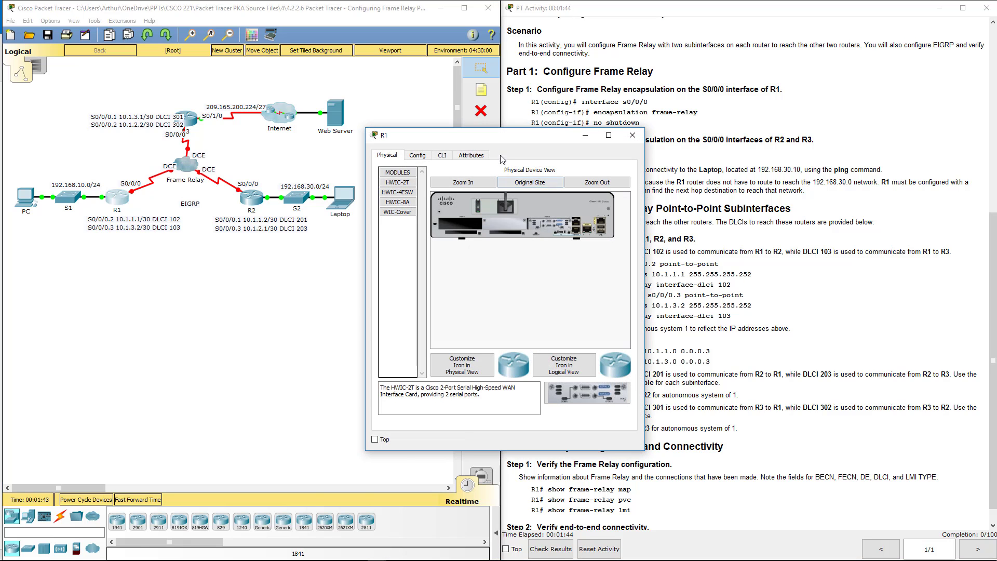
click(293, 182)
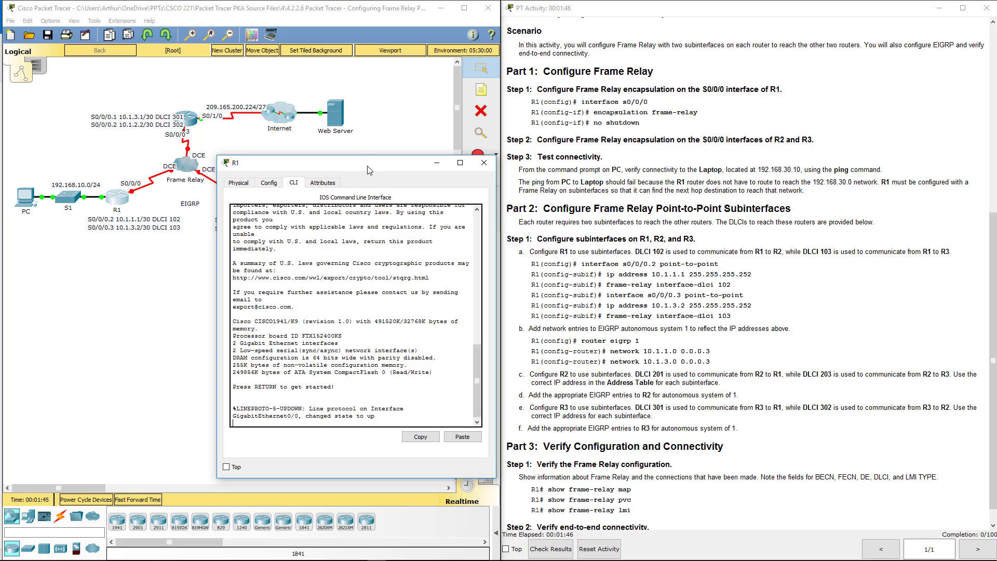
text(en)
key(Return)
text(config t)
key(Return)
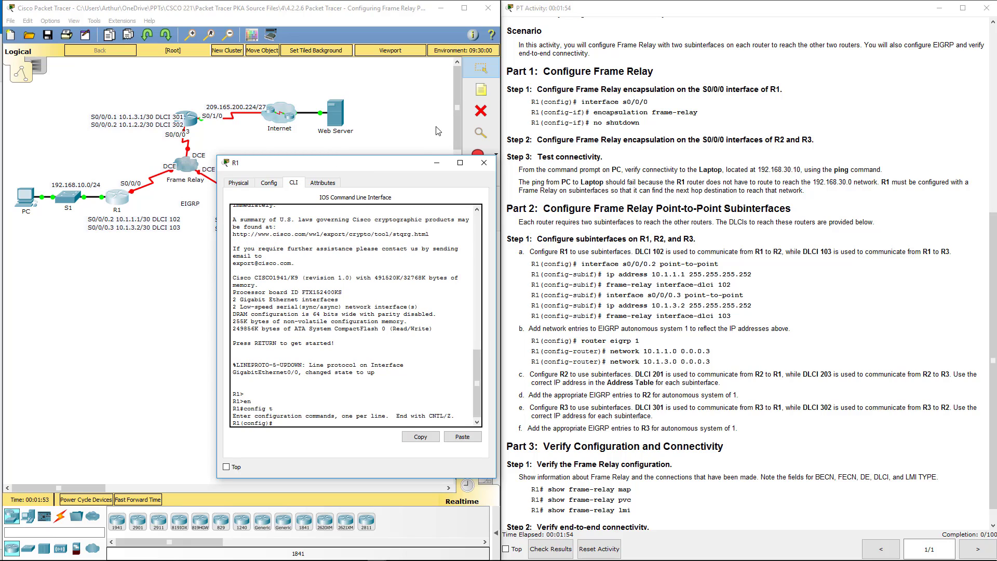
On R1's Serial0/0/0, set frame-relay encapsulation and issue no shutdown
drag(401, 165, 368, 148)
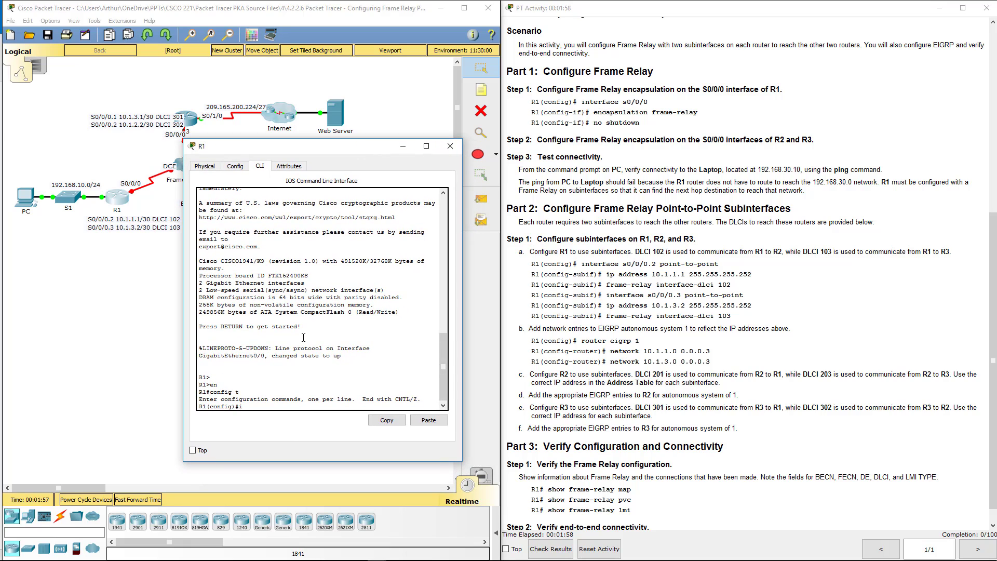
text(/0/0)
key(Return)
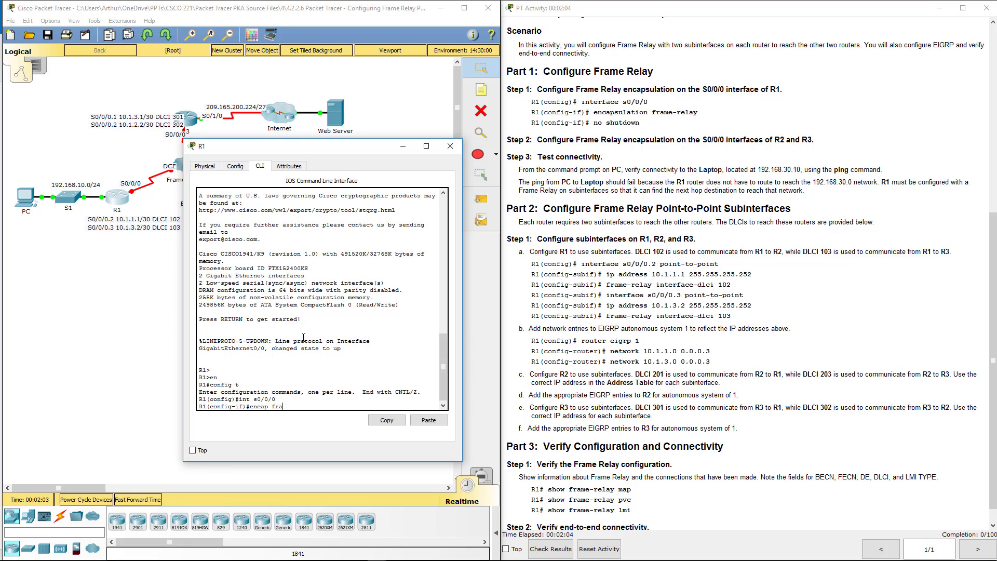
text(encap fra)
key(Tab)
key(Return)
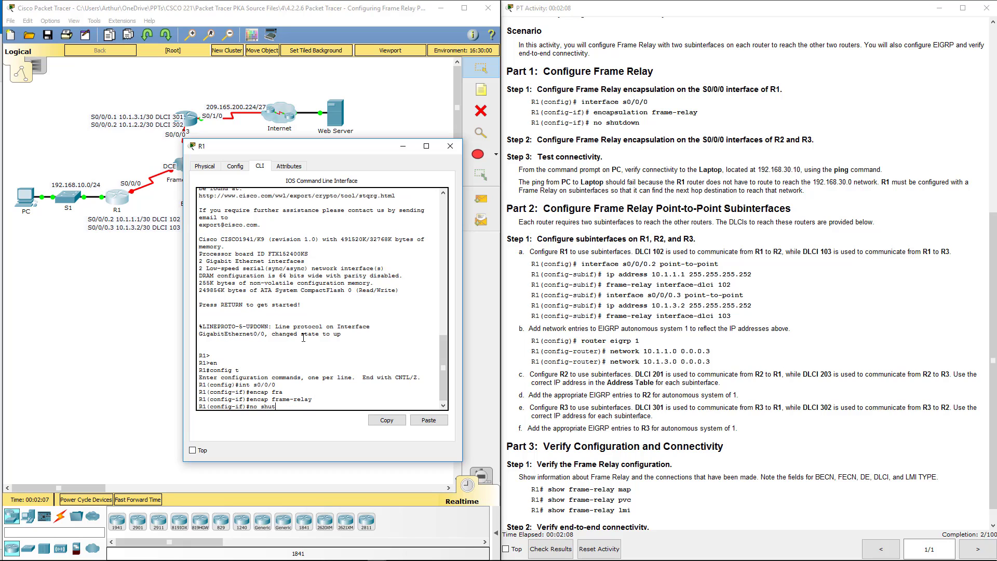
text(no shut)
key(Return)
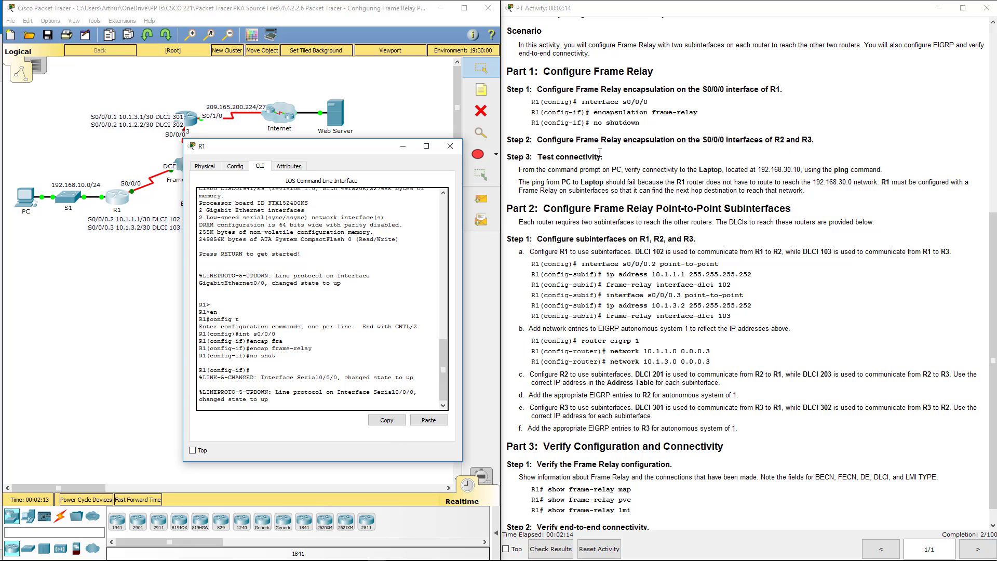
Close R1, open R3's CLI and enter global configuration mode
click(449, 146)
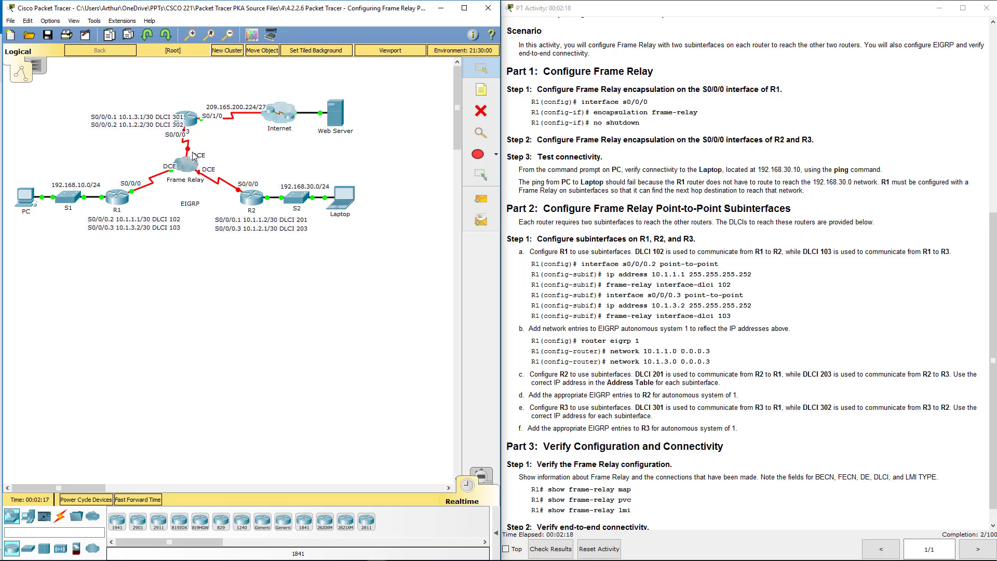
click(189, 120)
click(441, 147)
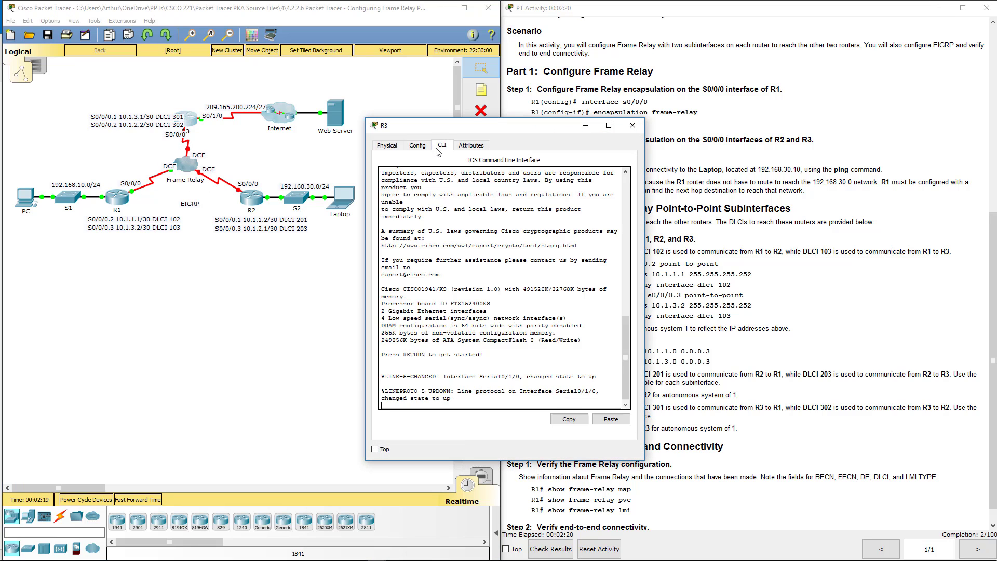
drag(504, 127, 377, 124)
key(Return)
key(Return)
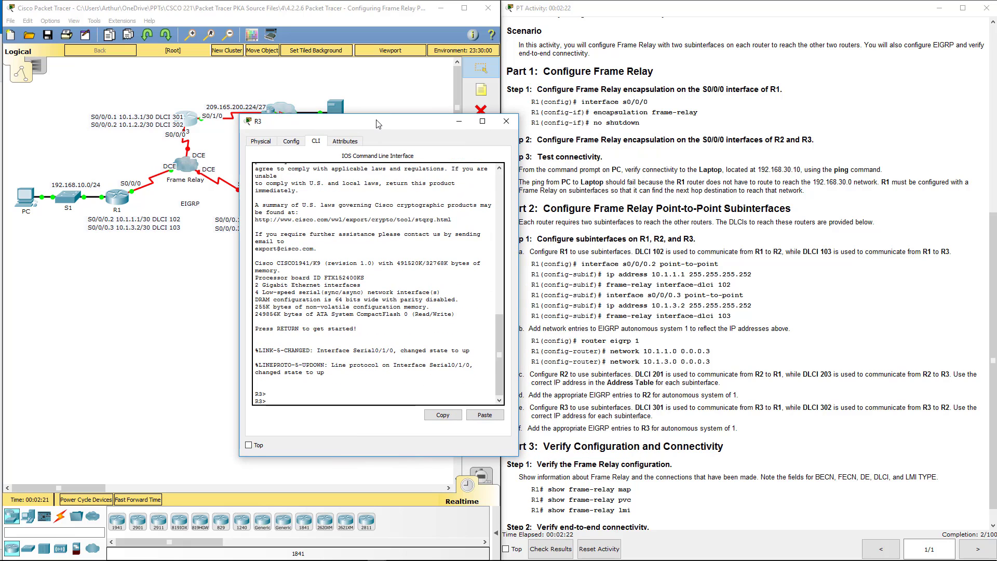
text(en)
key(Return)
text(config t)
key(Return)
On R3's Serial0/0/0, set frame-relay encapsulation and issue no shutdown
text(int s)
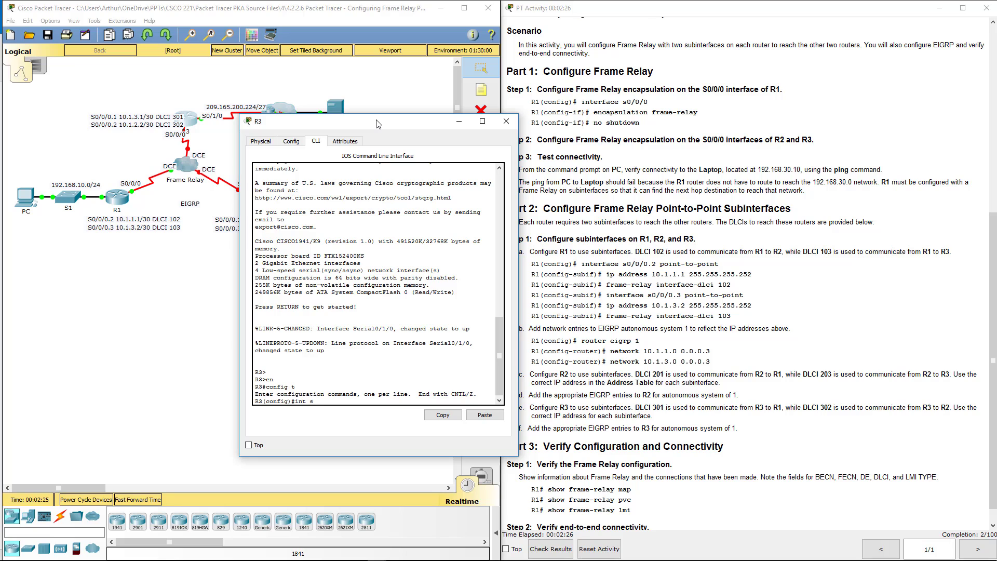
text(0/0/0)
key(Return)
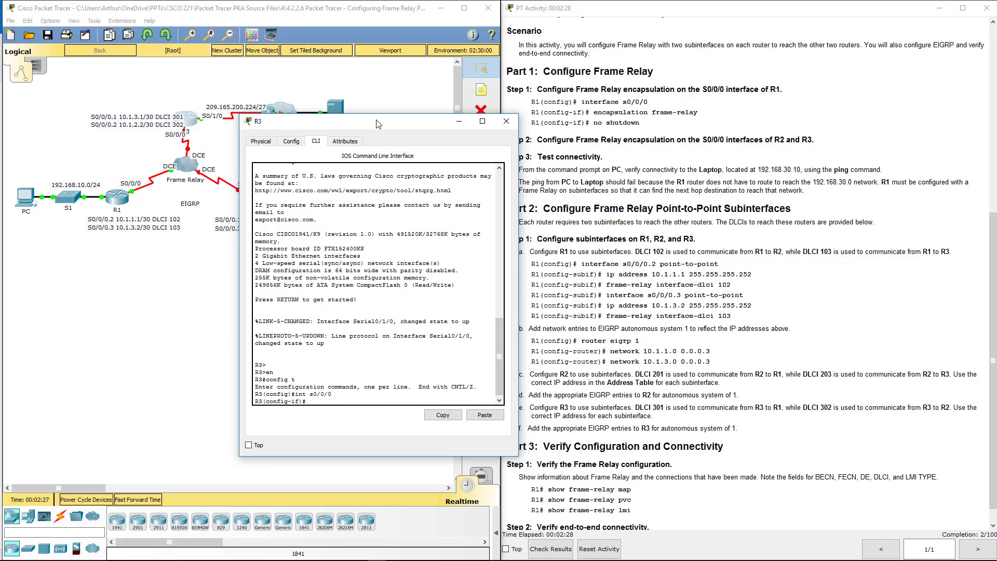
text(encap fra)
key(Tab)
key(Return)
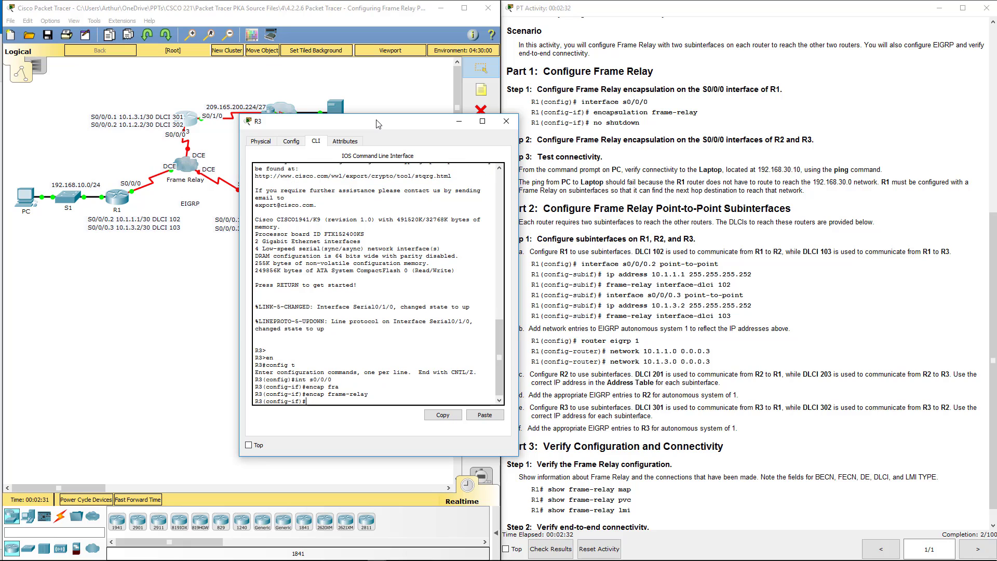
text(no sh)
key(Return)
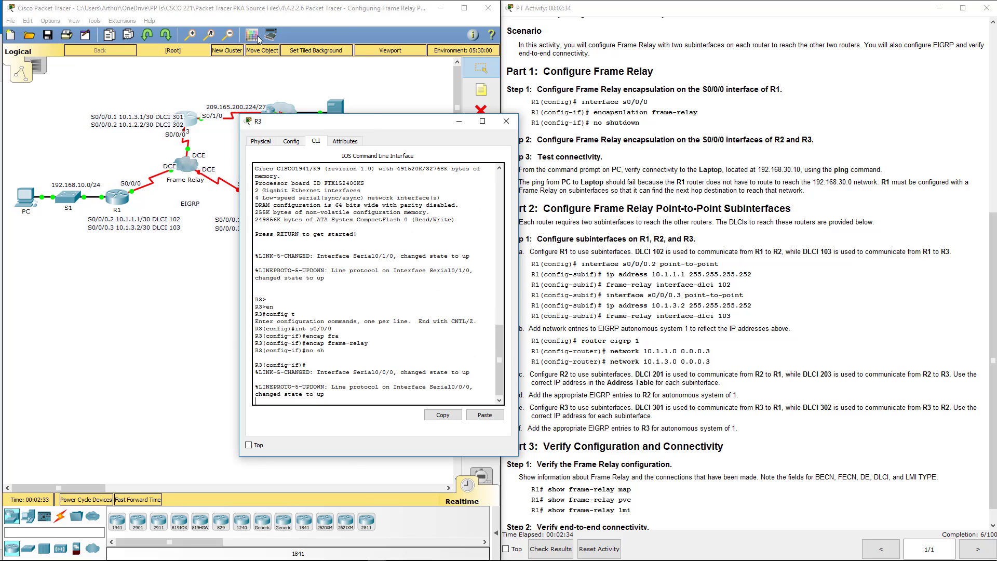
Close R3, open R2's CLI and enter global configuration mode
click(506, 121)
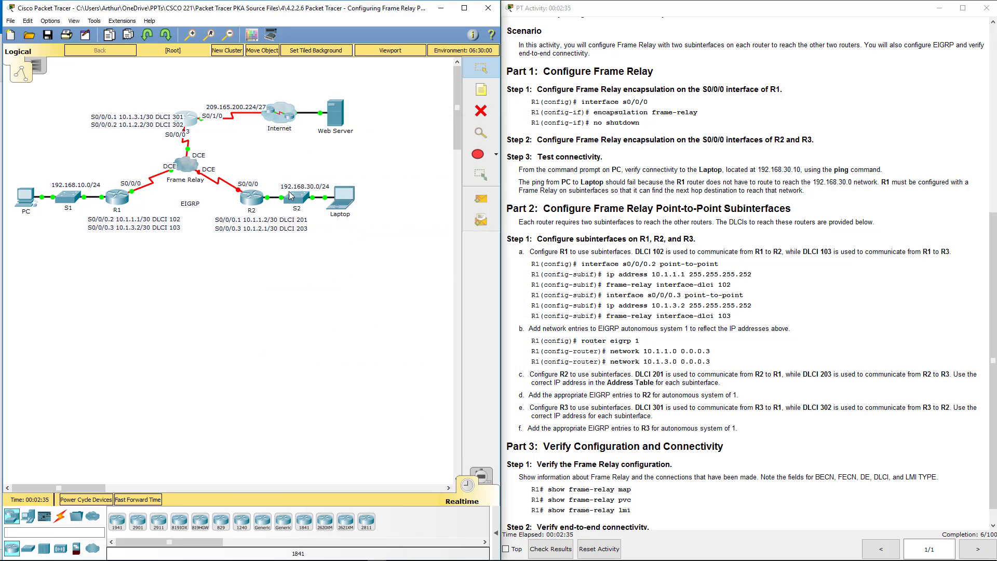
click(252, 200)
click(442, 155)
drag(512, 136, 293, 193)
key(Return)
key(Return)
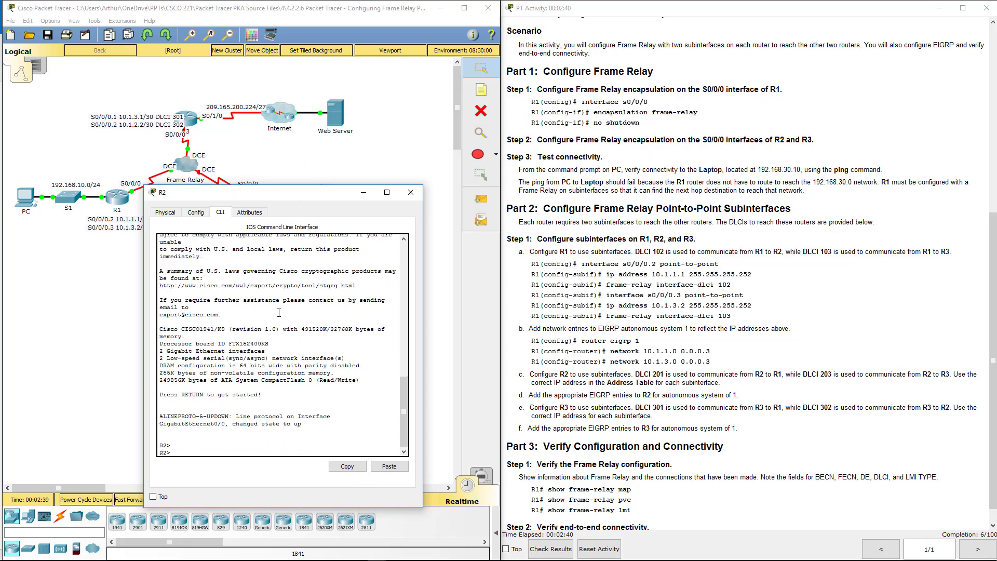
text(en)
key(Return)
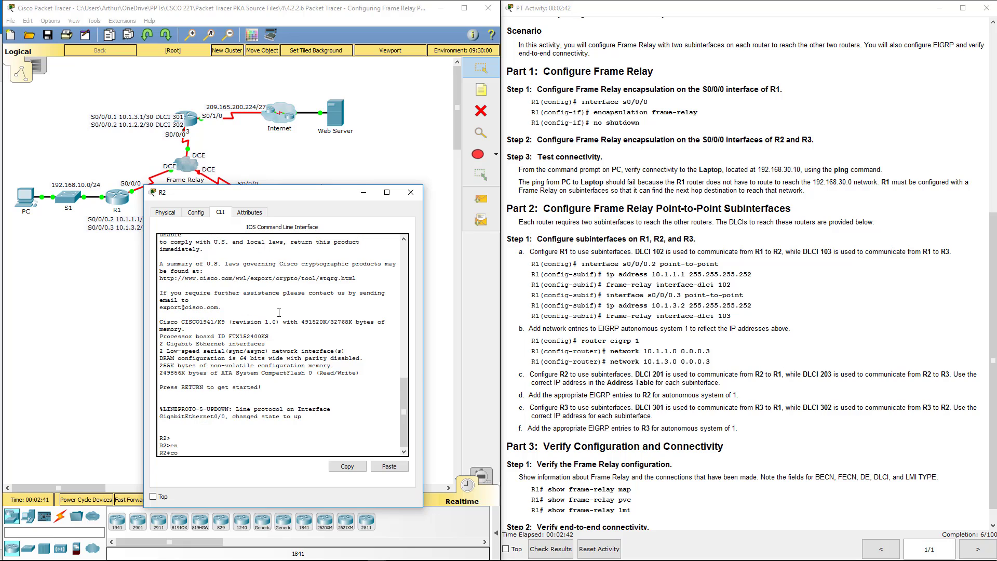
text(config t)
key(Return)
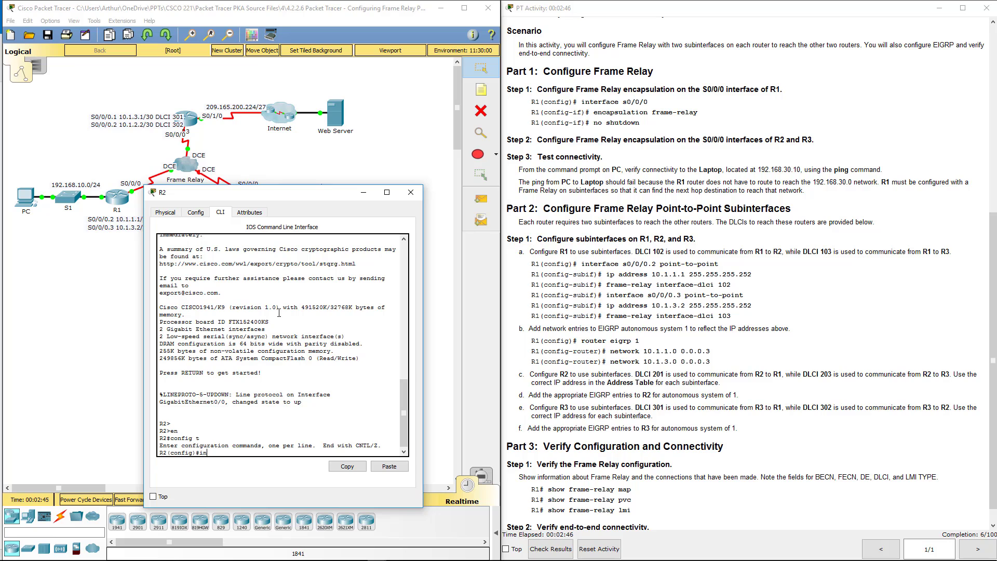
Set frame-relay encapsulation on R2's Serial0/0/0, then close R2's window
text(int s0/0/0)
key(Return)
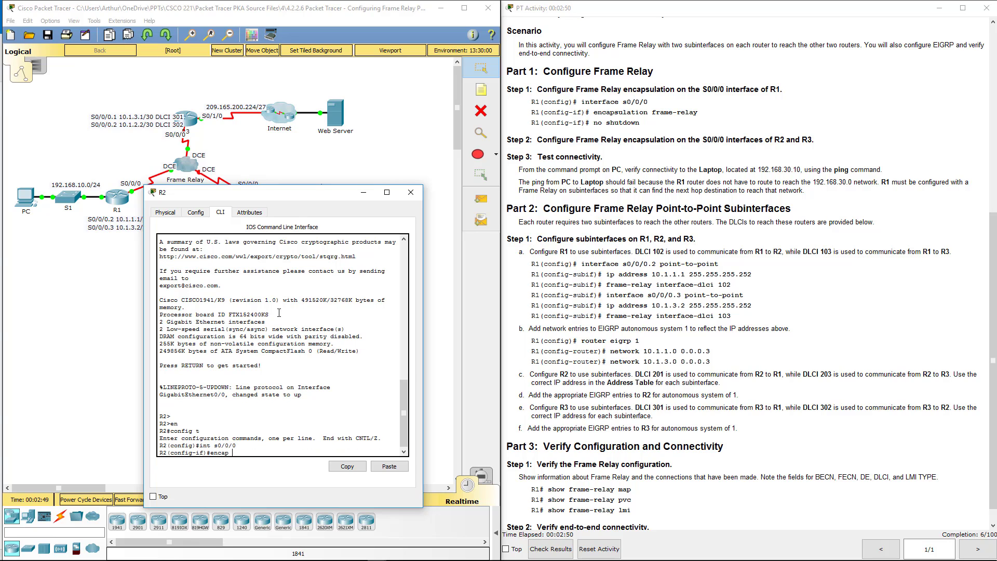
text(encap fra)
key(Tab)
key(Return)
key(Return)
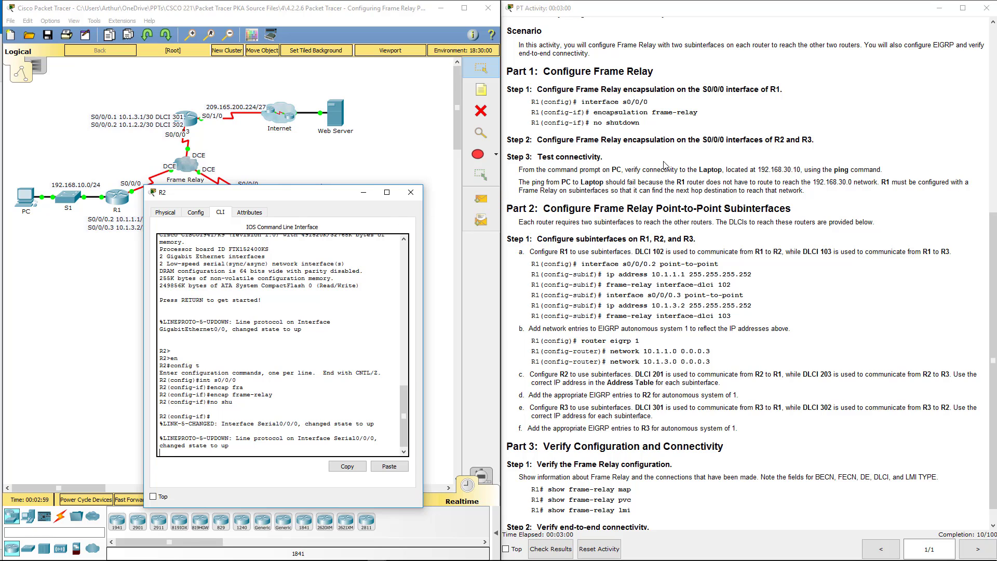
click(411, 192)
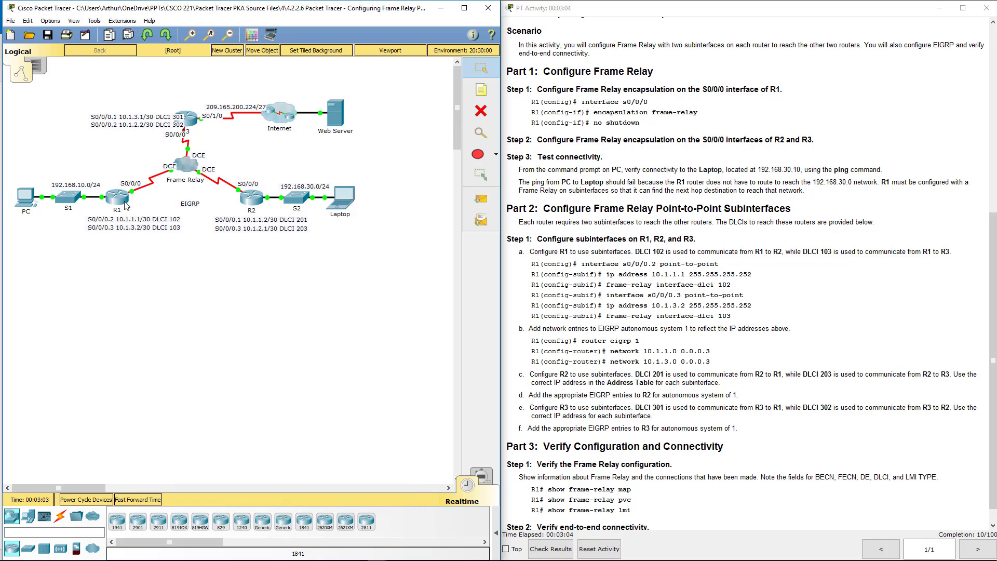
click(35, 203)
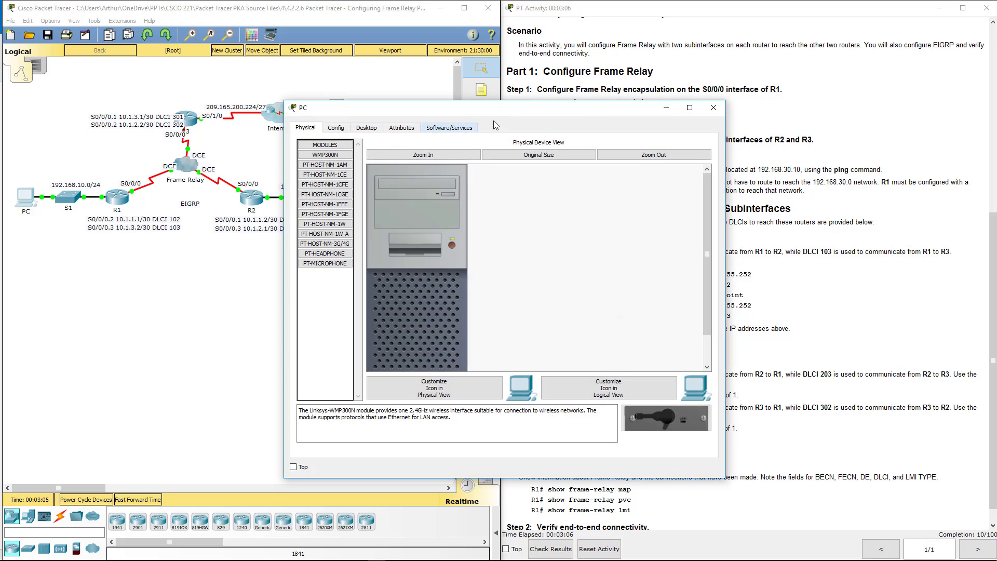
drag(270, 138, 198, 199)
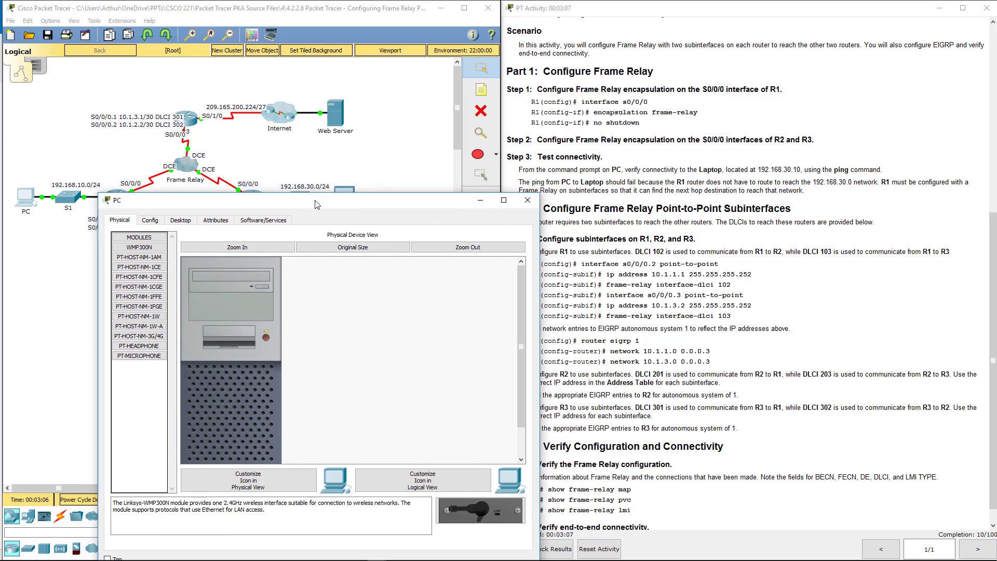
click(182, 218)
click(395, 265)
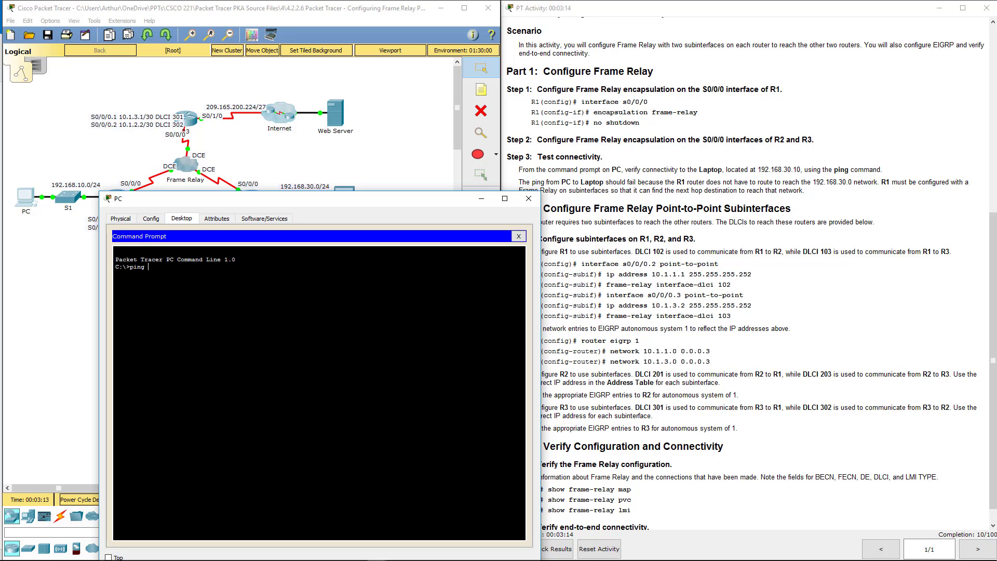
text(ping 192.168.30.10)
key(Return)
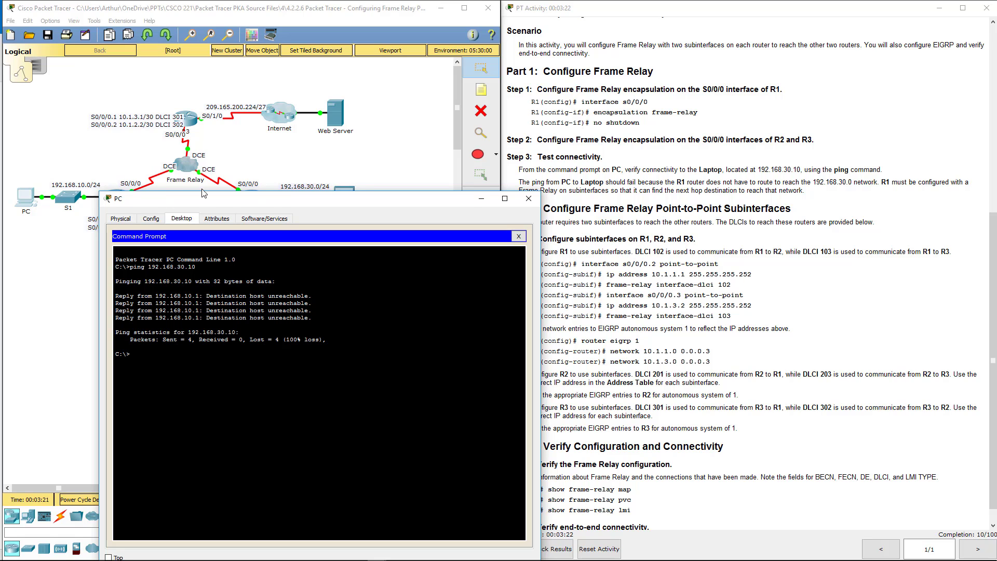
click(528, 198)
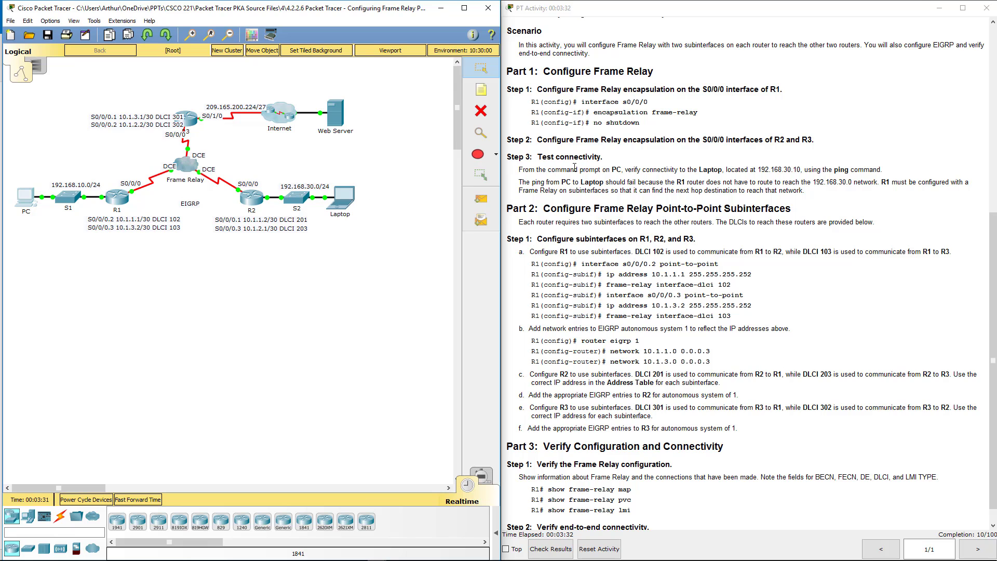
drag(537, 157, 876, 164)
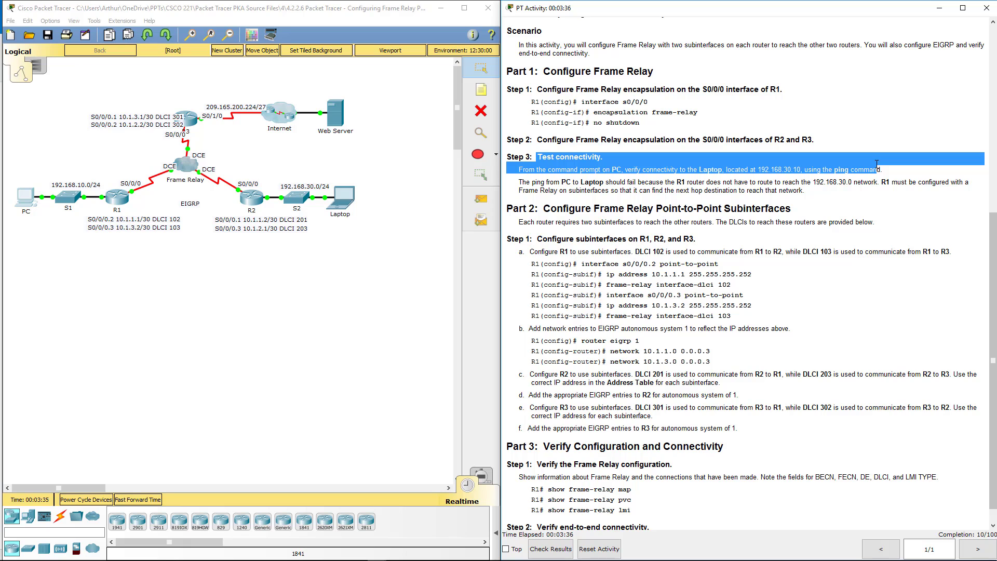
click(893, 184)
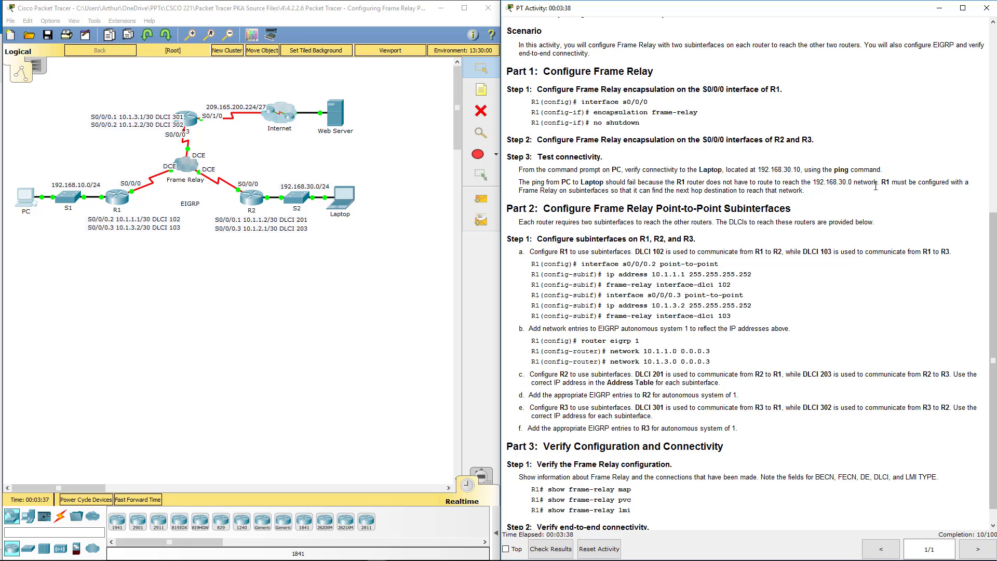
drag(595, 192, 804, 191)
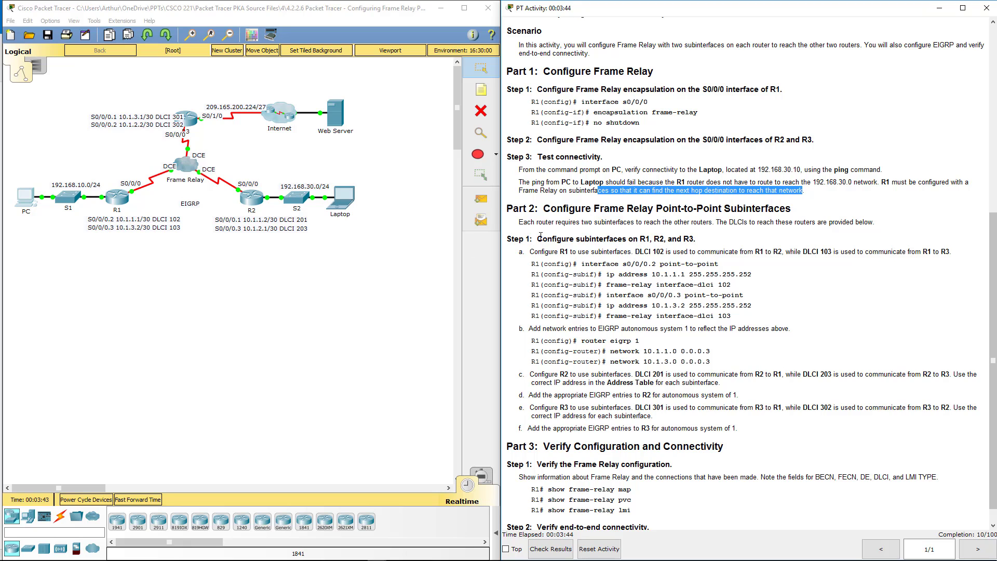
click(136, 253)
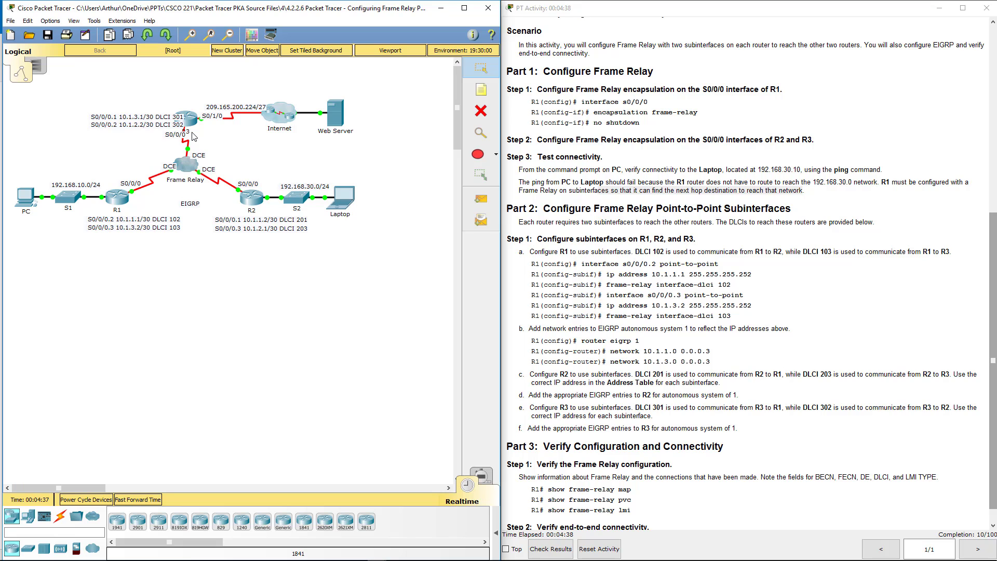
click(657, 191)
scroll(657, 191, down, 1)
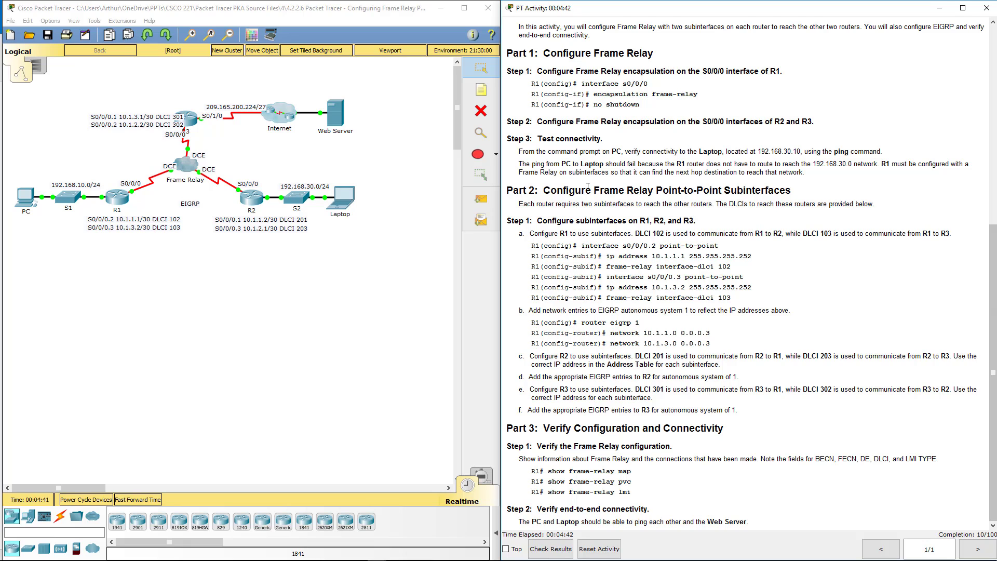
drag(587, 186, 791, 190)
click(757, 232)
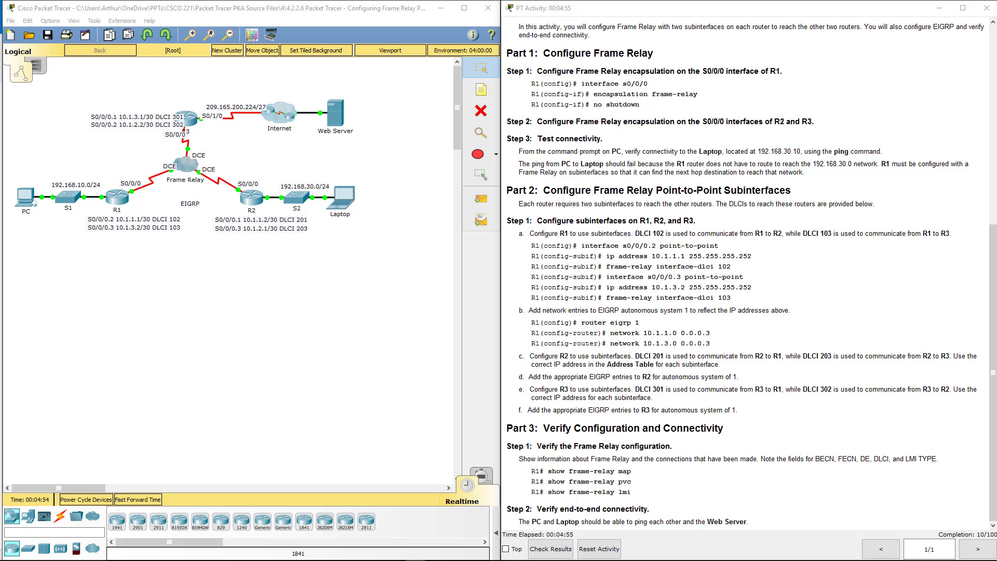
Write the s0/0/0.2 point-to-point block: 10.1.1.1 255.255.255.252, interface-dlci 102, exit
drag(364, 260, 123, 249)
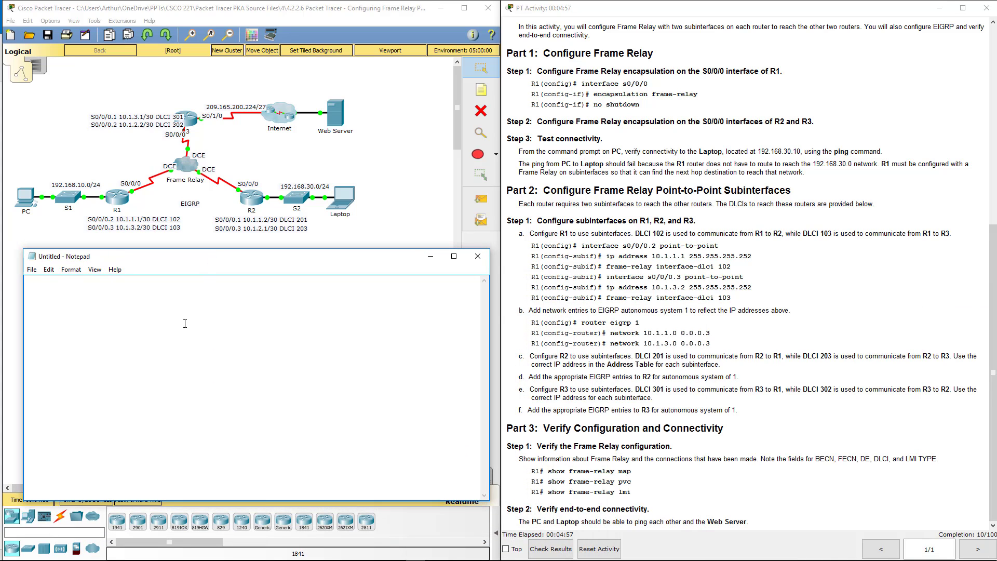
text(int s0/0/0.2 poin)
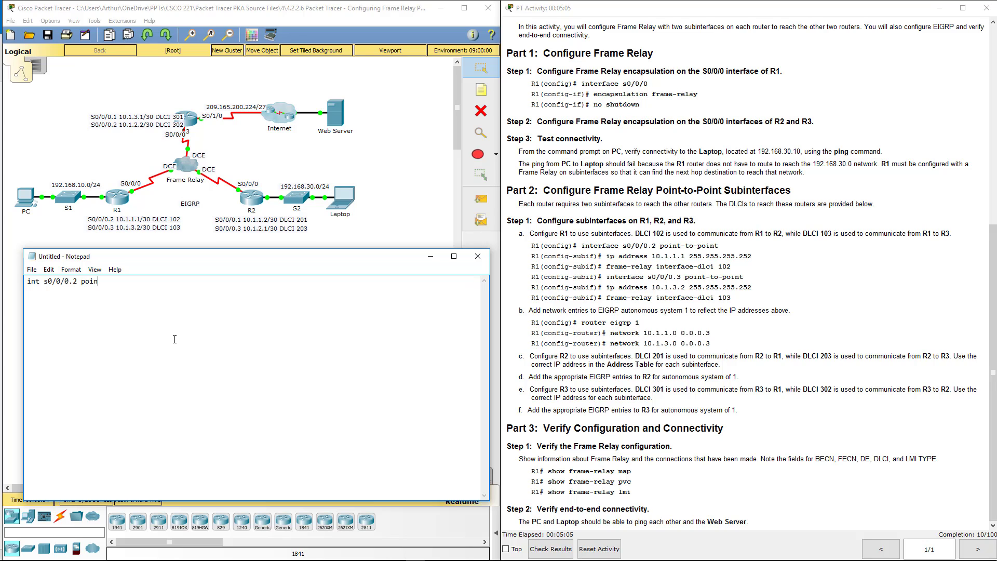
text(t-to-point)
key(Return)
text(ip add 10.1.1.1 255.255.255.)
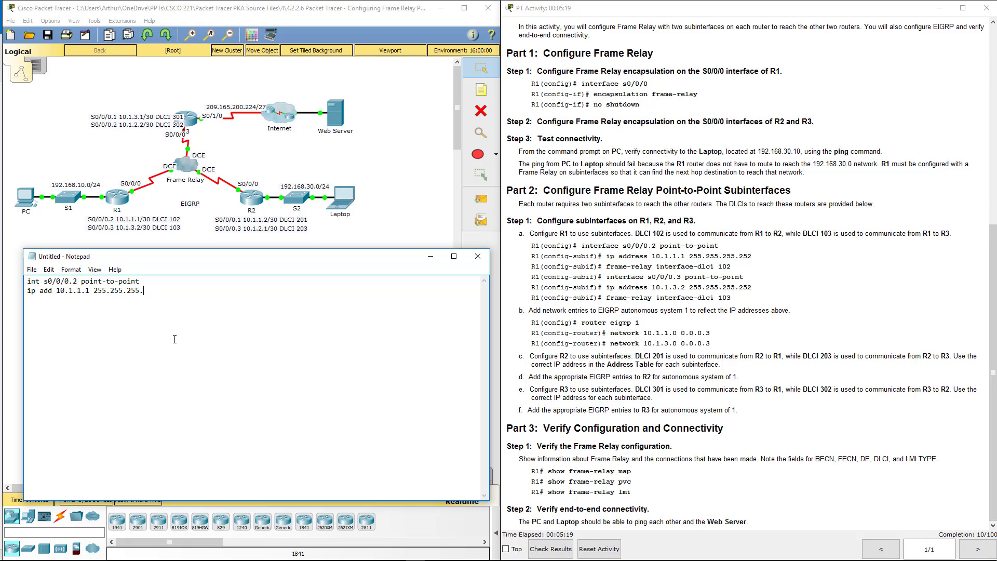
text(252 )
text(frame-re)
text(lay )
text(int)
text(erface)
text(-d)
text(lci 10)
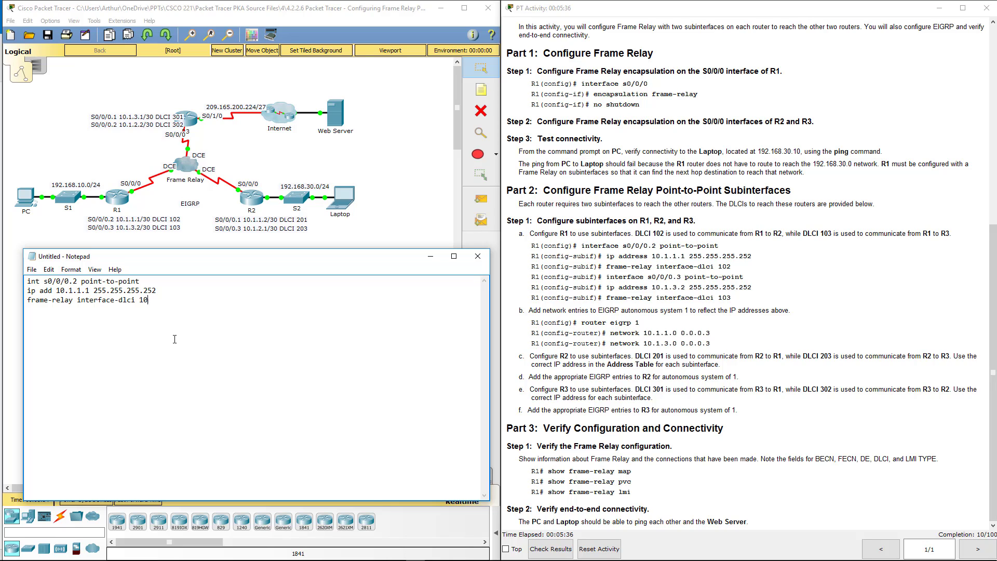
text(2 )
text(exit)
Duplicate the block and edit the copy to s0/0/0.3, 10.1.3.2, DLCI 103
drag(29, 351, 13, 281)
key(ctrl+c)
click(133, 322)
key(ctrl+v)
click(78, 328)
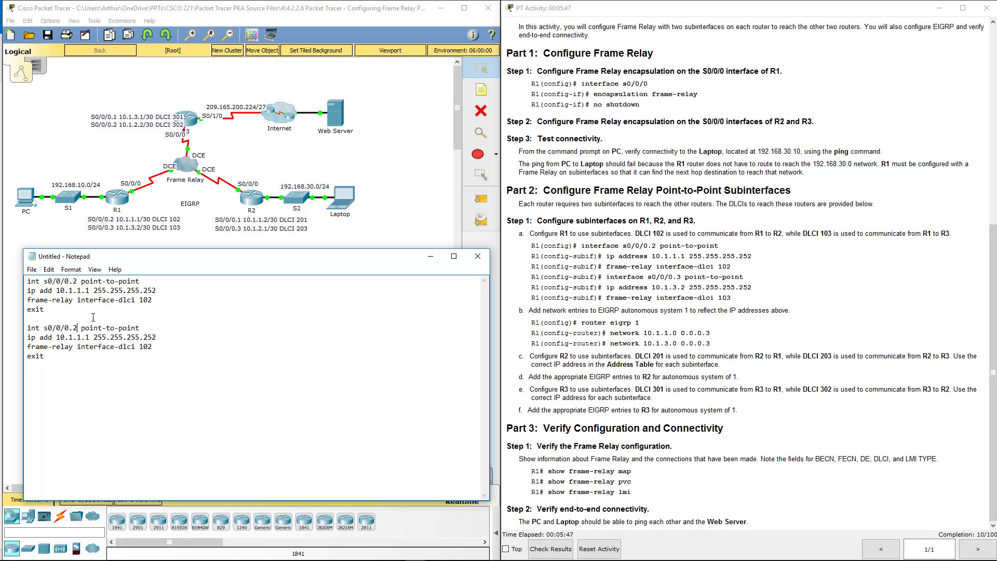
key(BackSpace)
text(3)
drag(77, 338, 81, 338)
text(3)
drag(85, 338, 88, 338)
text(2)
click(157, 346)
key(BackSpace)
text(3)
Add router eigrp 1 with network 10.1.1.0 0.0.0.3 below the subinterface commands
drag(144, 366, 26, 280)
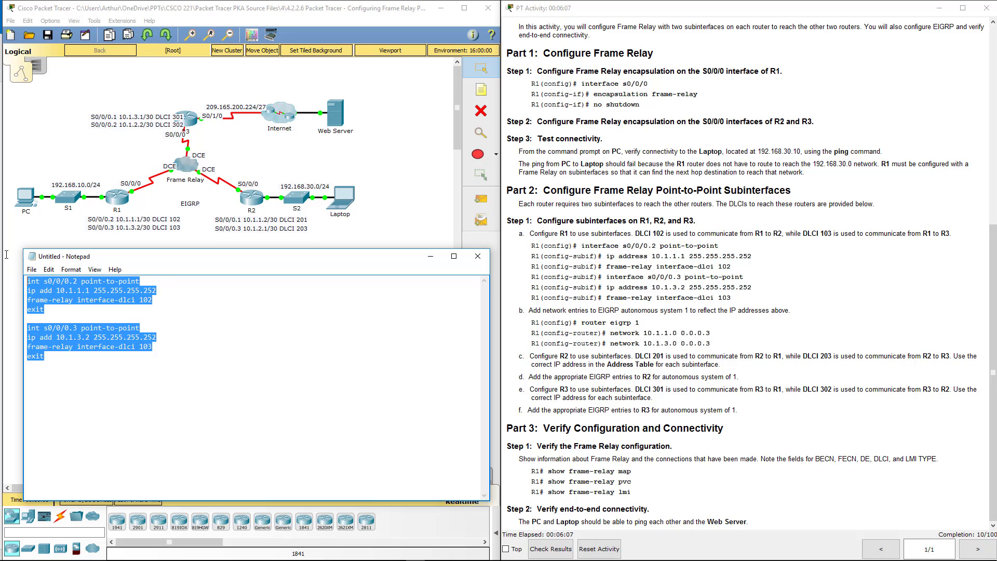
click(535, 325)
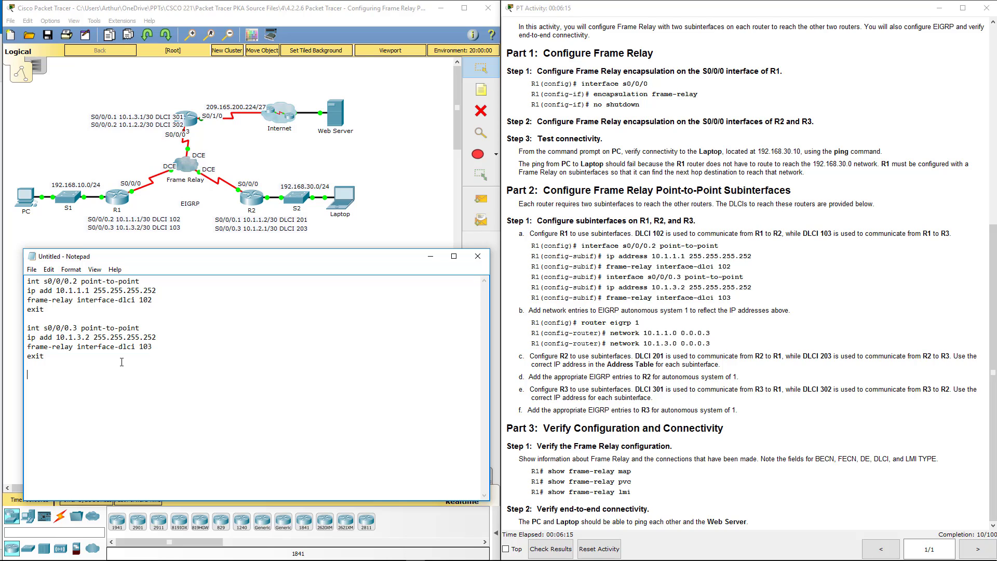
text(rout)
text(er eigrp 1 )
text(network)
text( 10.)
text(1.1.0)
text( 0.0.0.3)
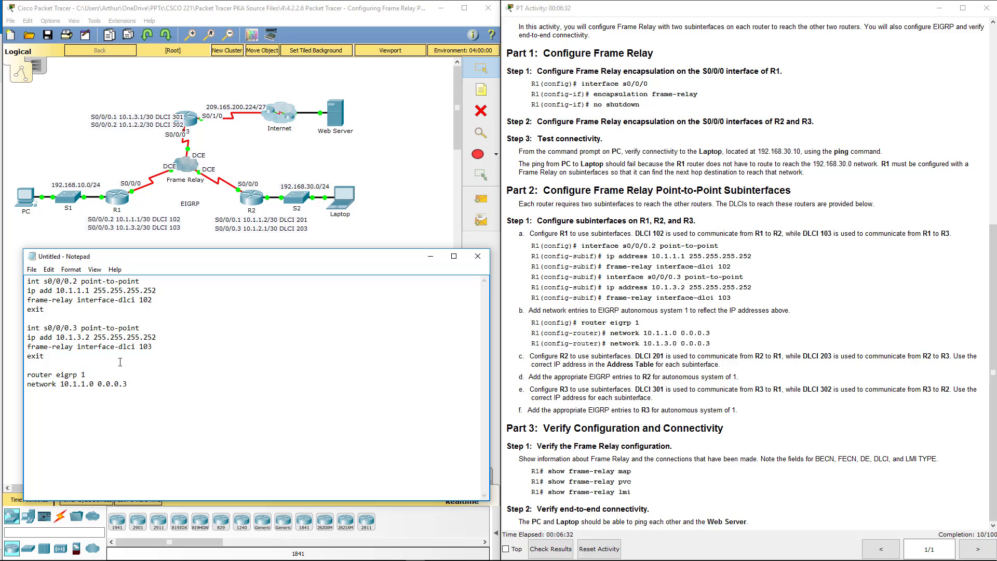
Duplicate the network line as 10.1.3.0 0.0.0.3, then select the whole script
drag(128, 384, 25, 384)
key(ctrl+c)
key(End)
key(Return)
key(ctrl+v)
click(83, 393)
key(BackSpace)
text(3)
drag(140, 393, 10, 276)
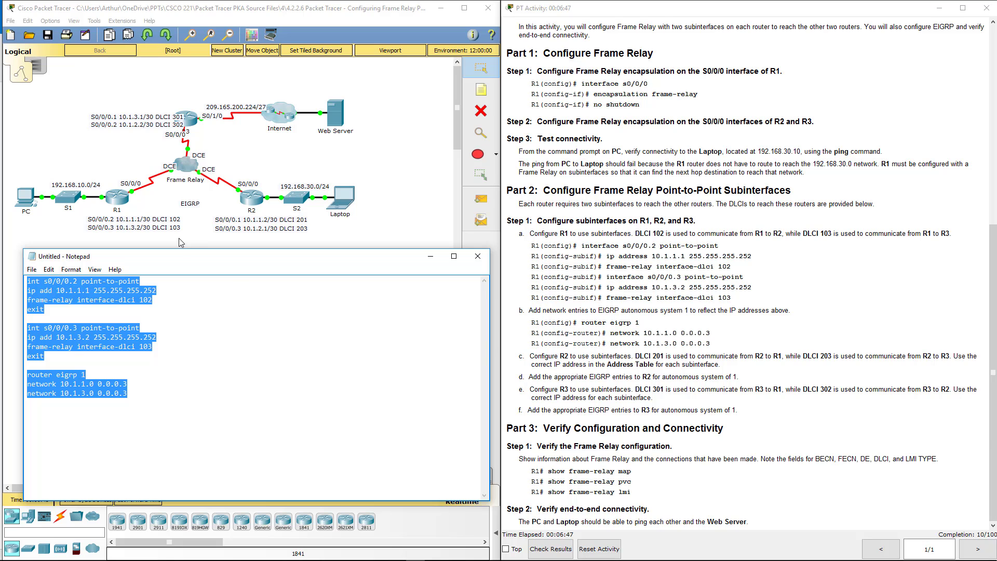
In R1's CLI, exit interface mode, paste the Notepad subinterface and EIGRP commands, and close R1
drag(206, 259, 705, 222)
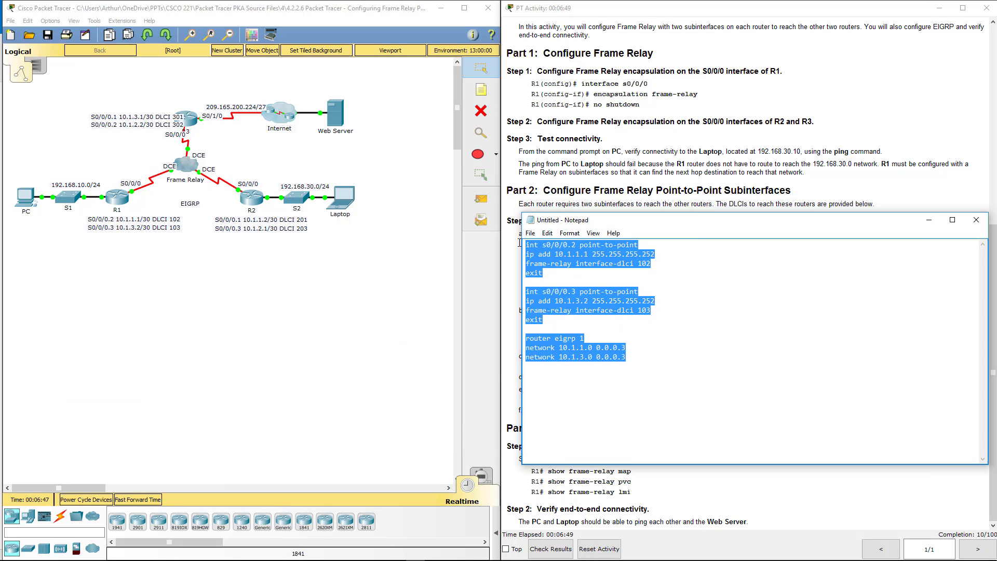
click(115, 198)
key(Return)
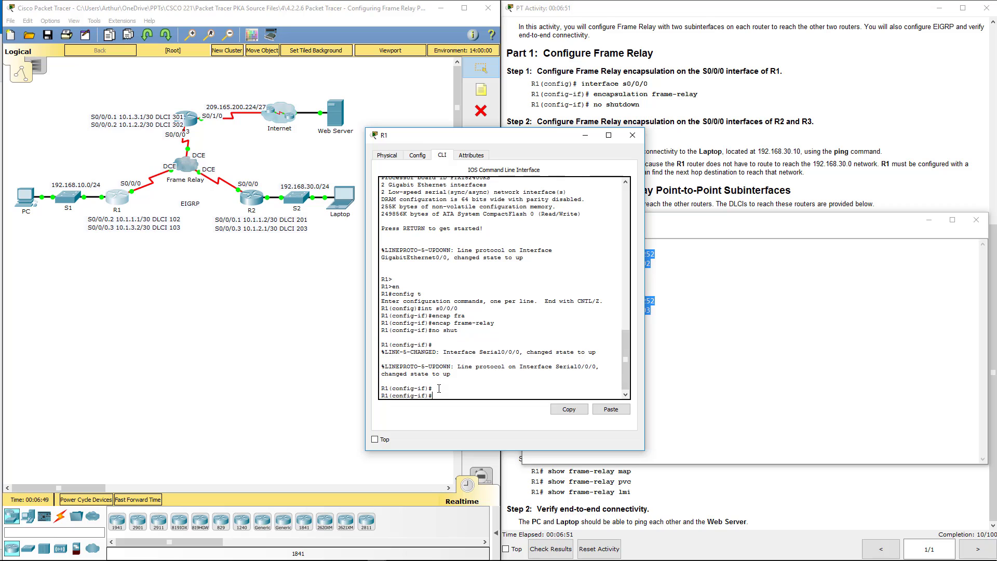
text(exit)
key(Return)
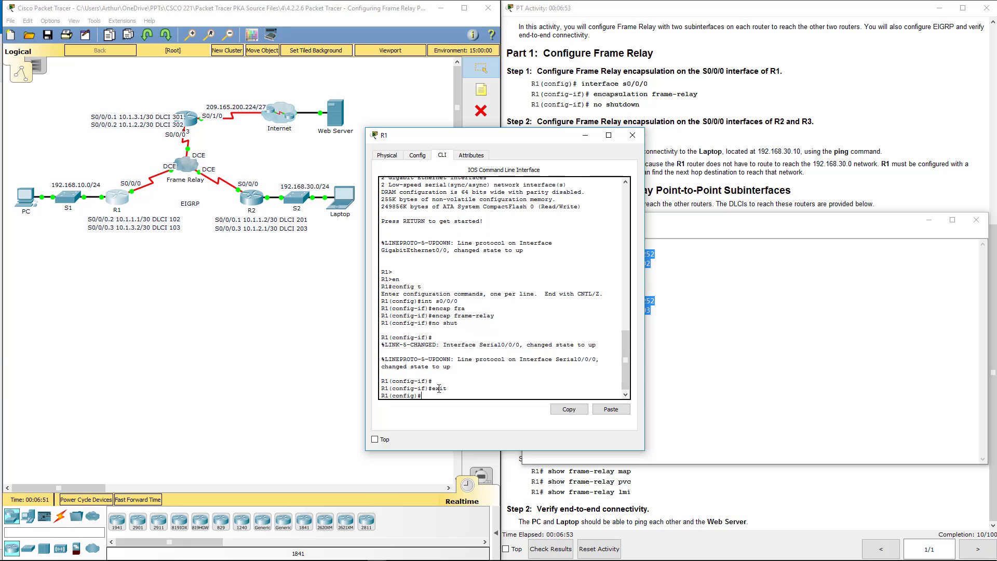
click(611, 409)
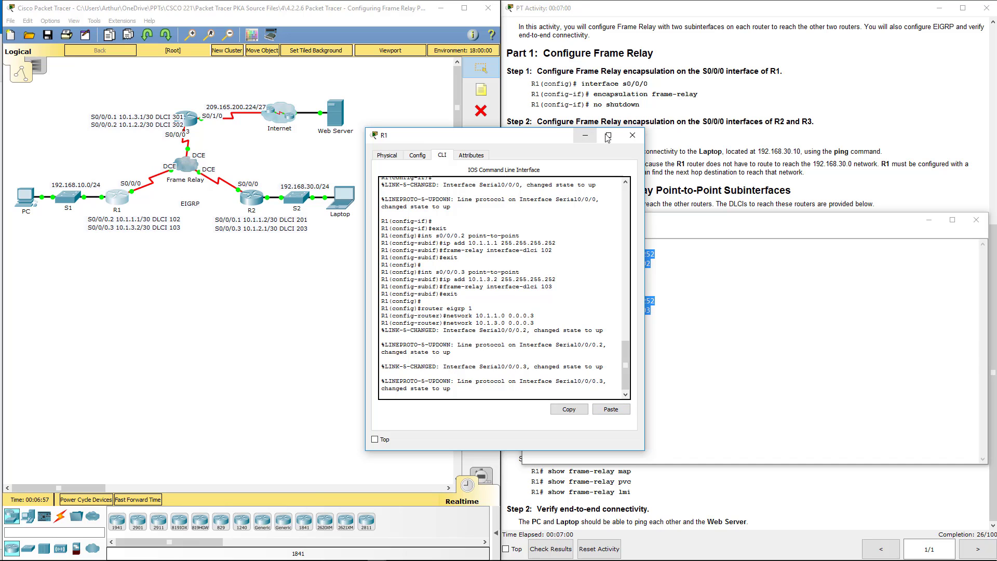
click(631, 135)
drag(709, 229, 252, 264)
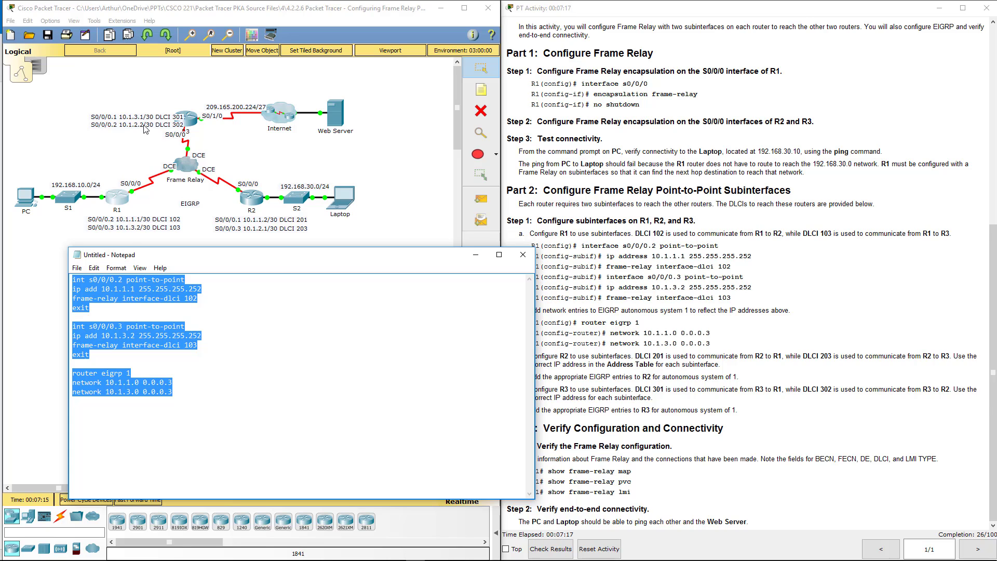
Renumber the subinterfaces to s0/0/0.1 and s0/0/0.2 with DLCIs 301 and 302
click(127, 289)
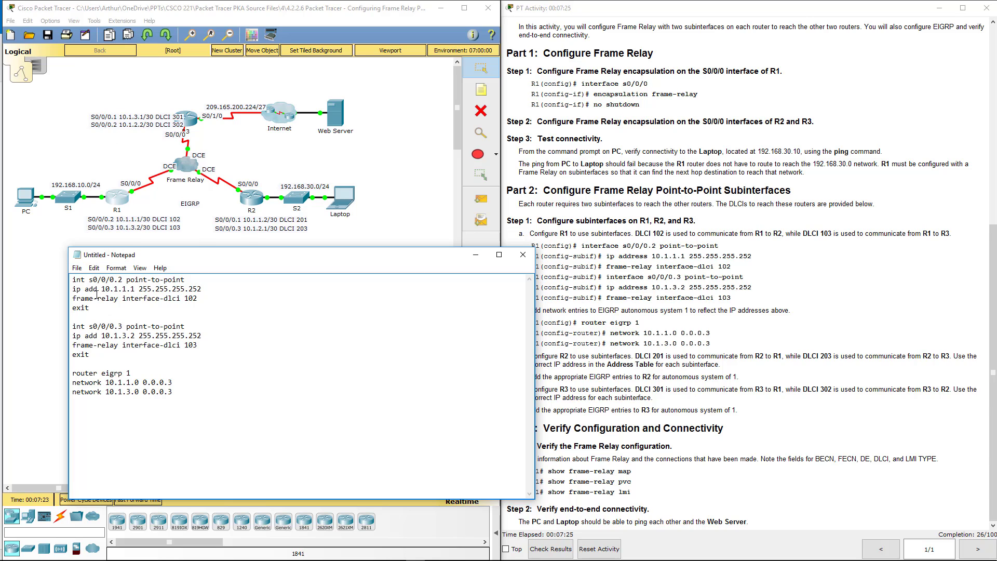
key(Down)
key(Down)
key(Down)
mouse_move(114, 279)
mouse_down()
mouse_move(92, 276)
mouse_move(122, 280)
mouse_up()
text(1)
drag(119, 326, 123, 326)
text(2)
click(201, 299)
key(BackSpace)
key(BackSpace)
key(BackSpace)
text(301)
click(199, 346)
key(BackSpace)
Change addresses to 10.1.3.1 and 10.1.2.2, EIGRP networks to 10.1.3.0 and 10.1.2.0, and select all
key(BackSpace)
key(BackSpace)
text(302)
click(125, 336)
key(BackSpace)
text(2)
click(129, 391)
key(BackSpace)
text(2)
double_click(124, 289)
text(3)
double_click(129, 384)
text(2)
drag(176, 401, 64, 269)
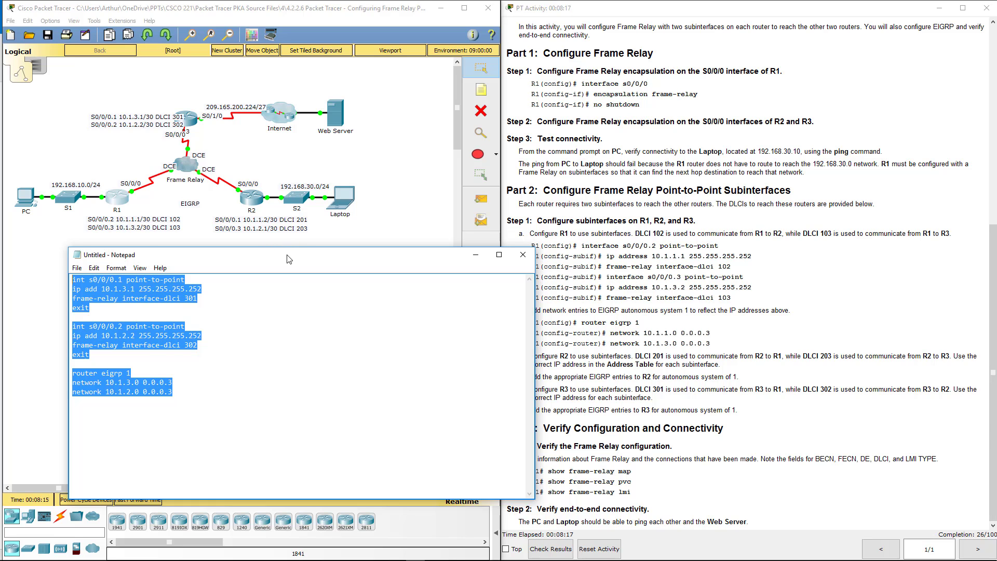
In R3's CLI, exit interface mode, paste the R3 subinterface and EIGRP config, and close R3
drag(291, 254, 743, 281)
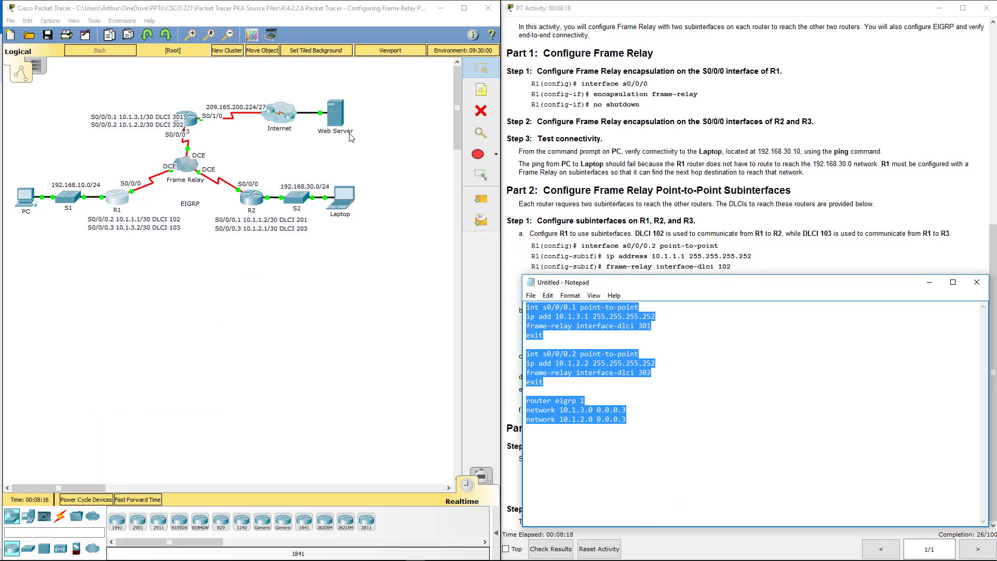
click(190, 123)
key(Return)
key(Return)
text(exit)
key(Return)
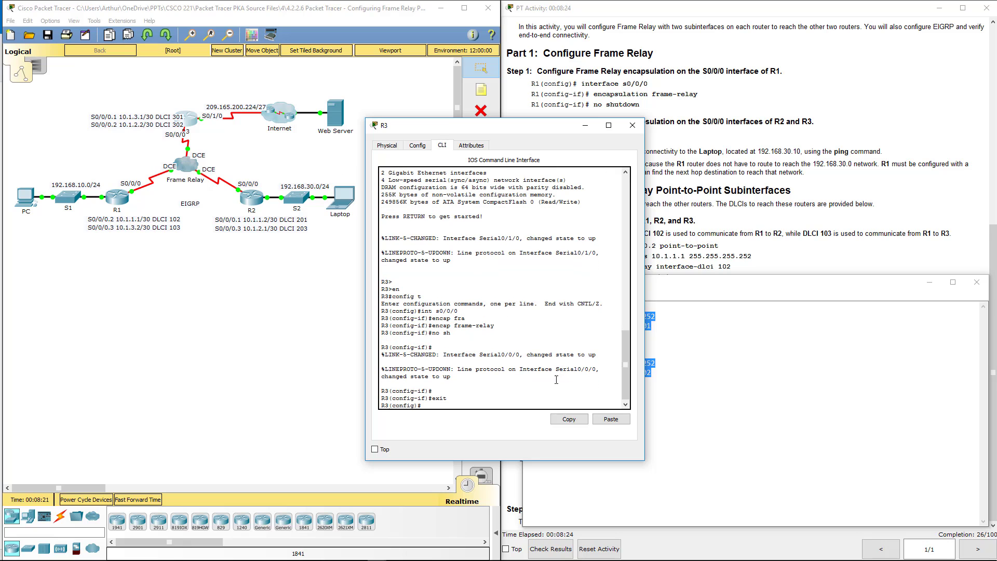
click(611, 420)
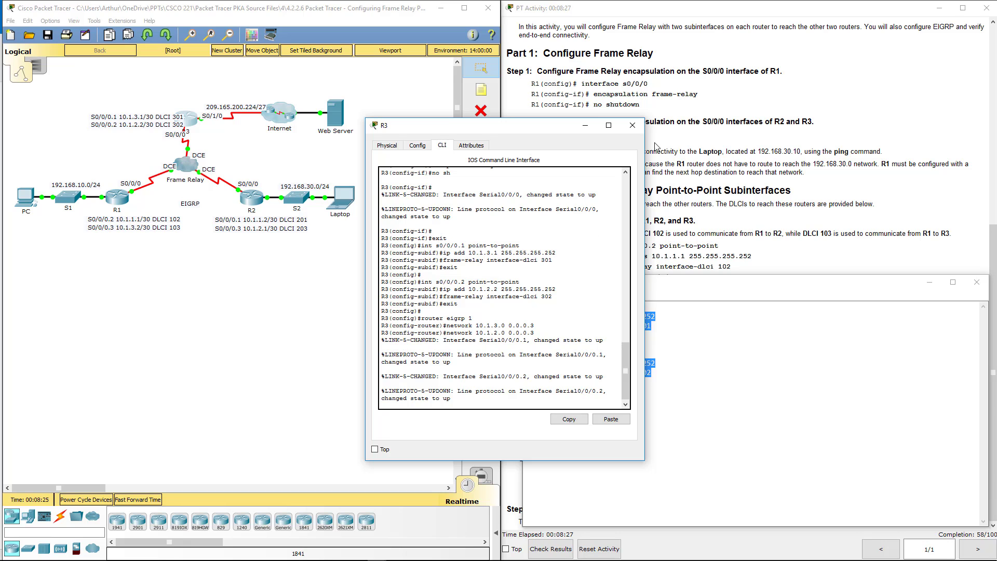
click(632, 125)
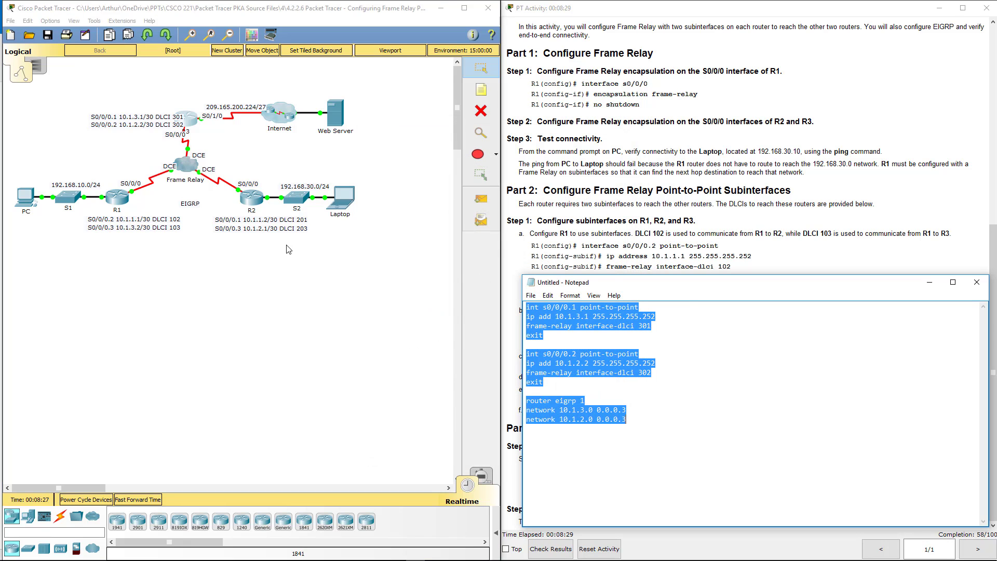
In R2's Notepad script, renumber the second subinterface to .3 and set DLCIs to 201 and 203
drag(670, 289, 247, 260)
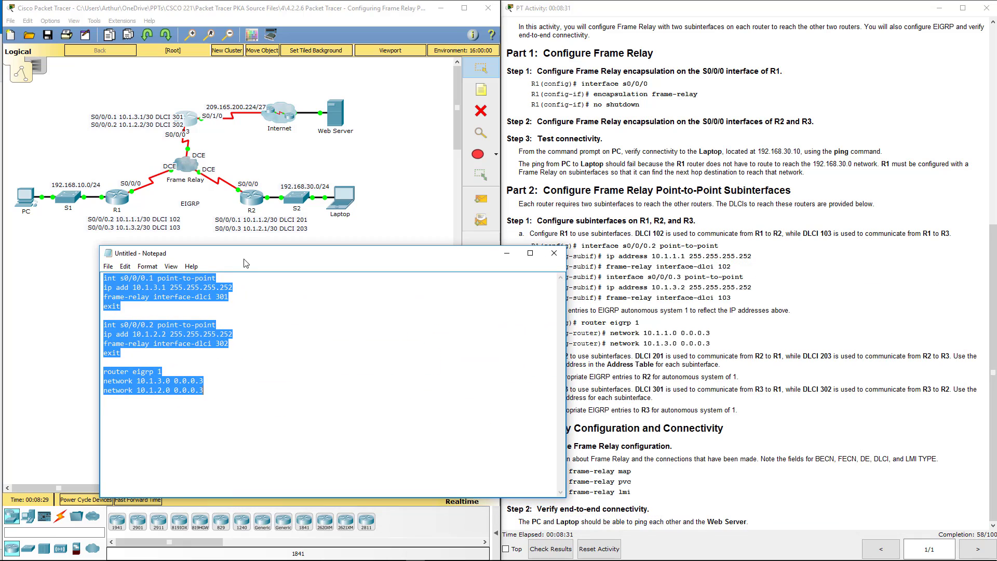
click(214, 278)
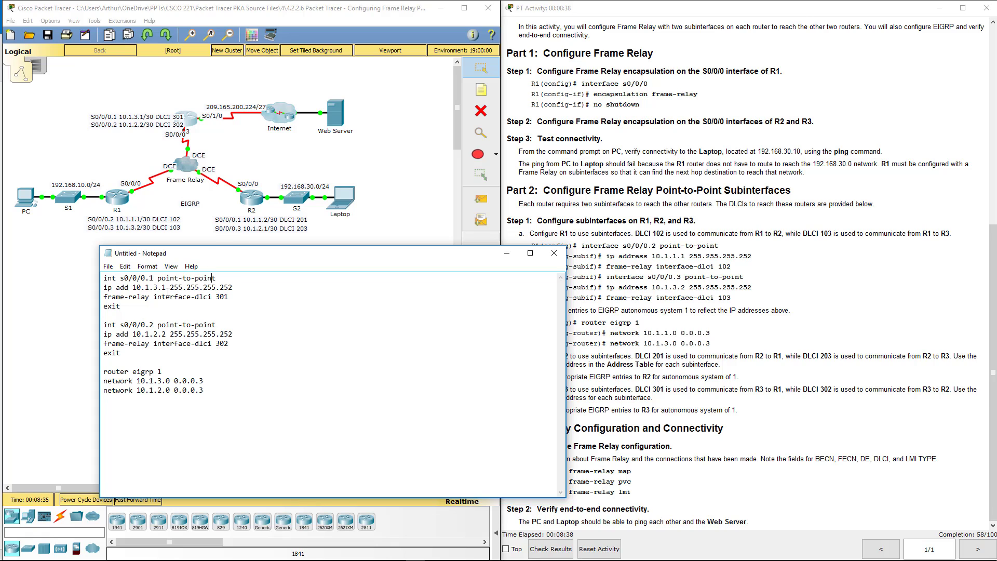
double_click(151, 325)
text(3)
double_click(222, 297)
text(201)
drag(229, 343, 216, 347)
text(203)
Change the subinterface addresses to 10.1.1.2 and 10.1.2.1
double_click(155, 289)
text(1)
key(Right)
key(Right)
key(BackSpace)
text(2)
click(155, 334)
key(Delete)
text(2)
key(Right)
key(Delete)
text(1)
Change the EIGRP network 10.1.3.0 to 10.1.1.0 and select all of R2's configuration text
click(162, 380)
key(BackSpace)
text(1)
drag(223, 390, 82, 260)
Exit interface mode on R2, paste the subinterface and EIGRP script, then close R2's window
drag(308, 257, 710, 236)
click(259, 207)
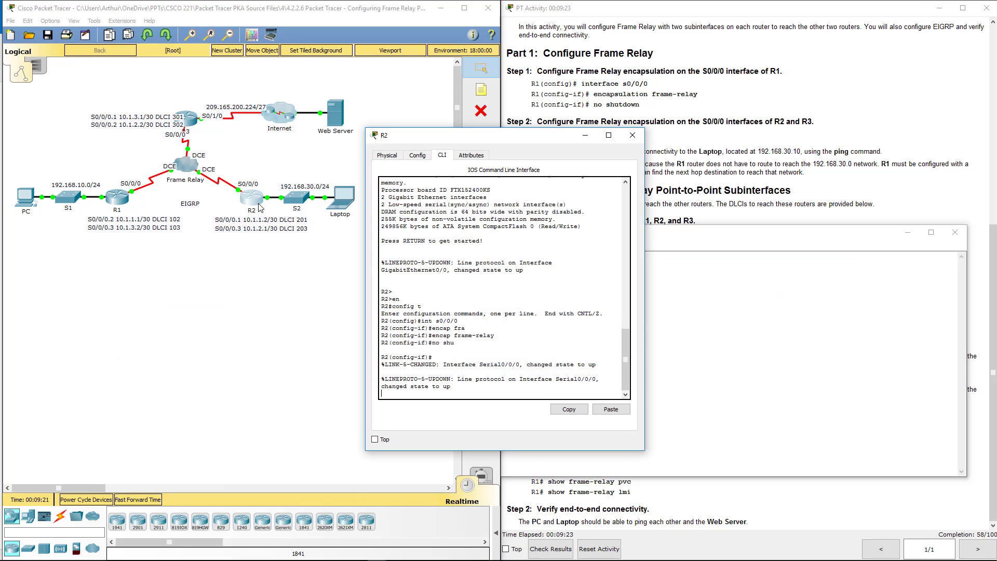
text(exit)
key(Return)
key(Return)
key(Return)
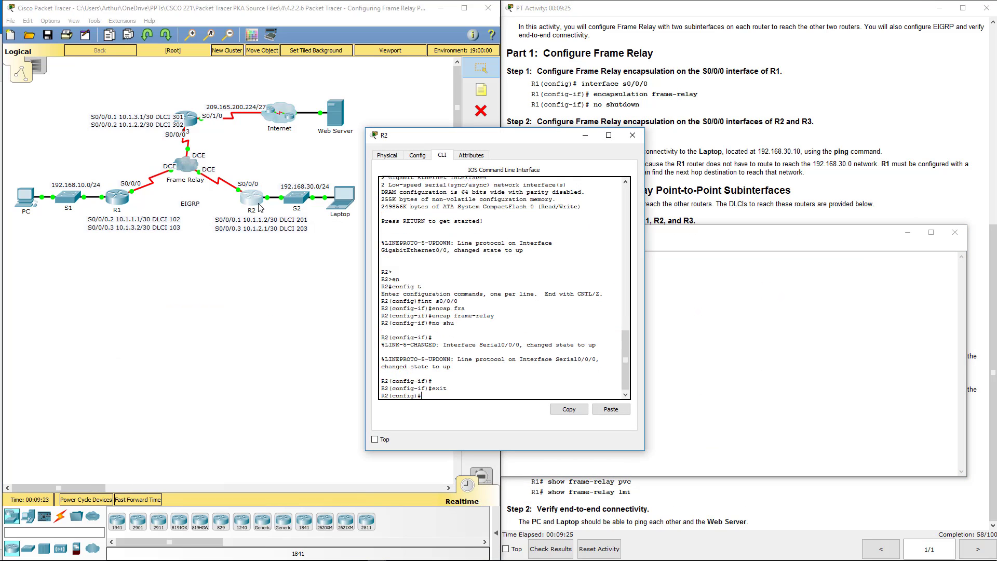
click(608, 409)
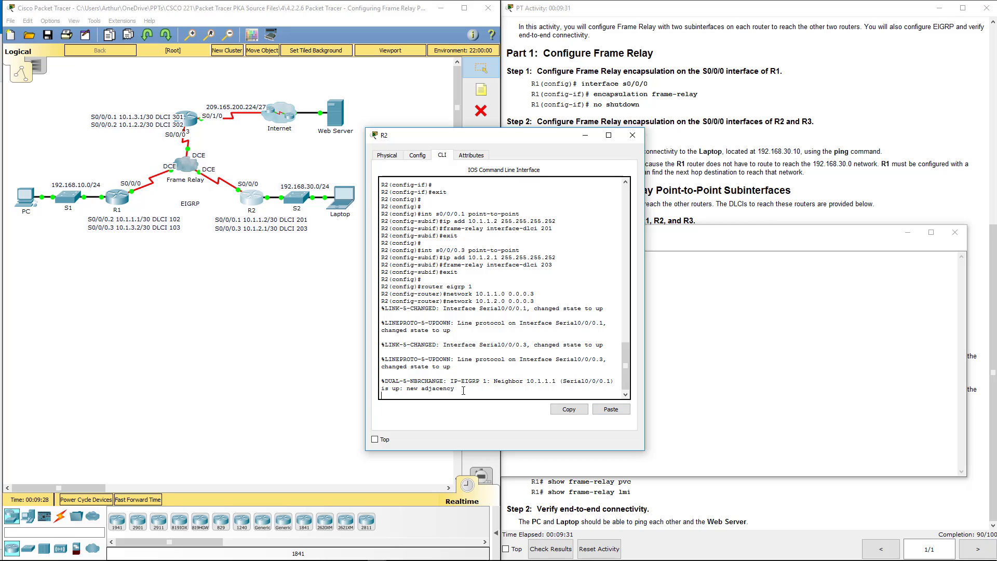
key(Return)
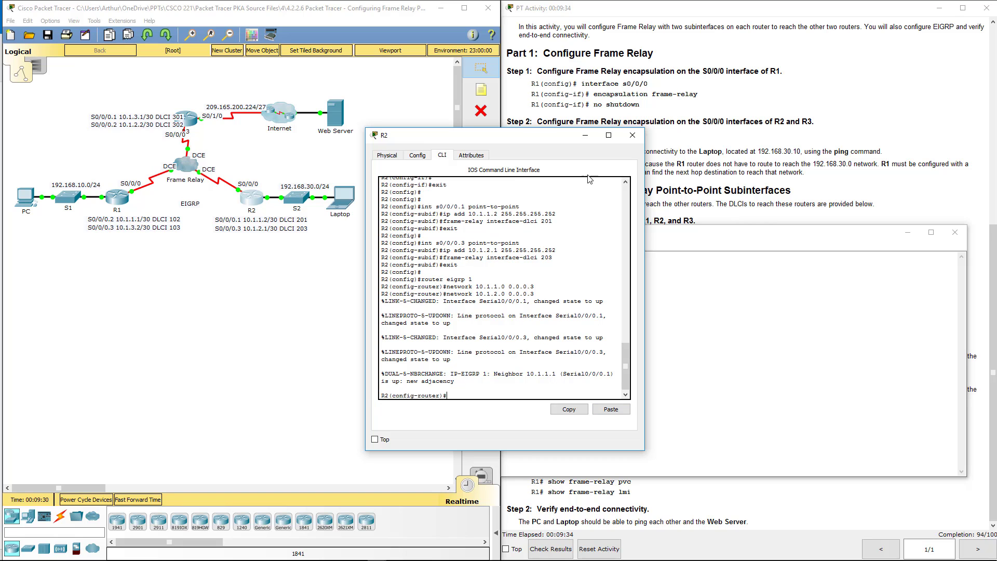
click(632, 135)
Minimize Notepad and review the R2 and R3 EIGRP instruction lines
click(695, 238)
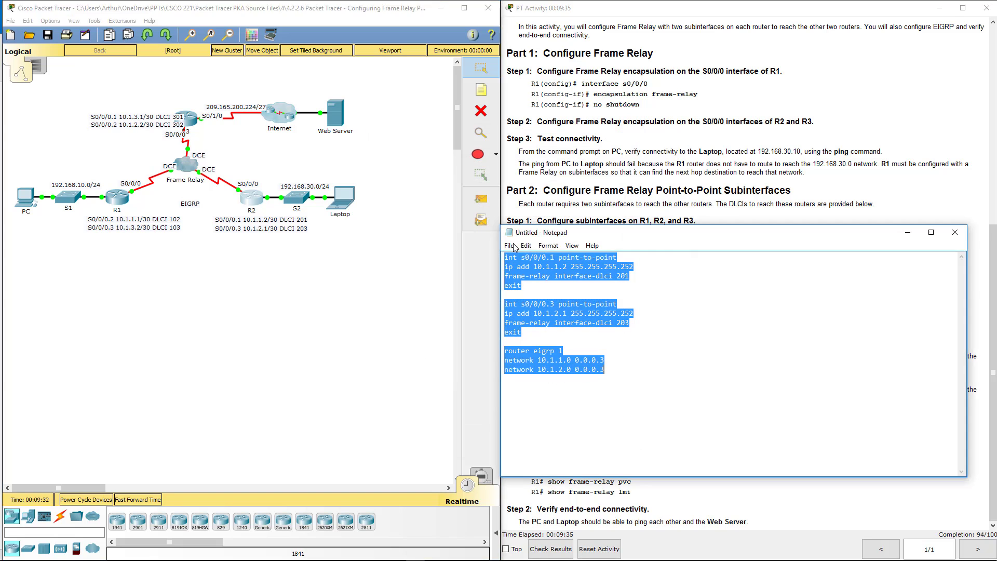
click(908, 232)
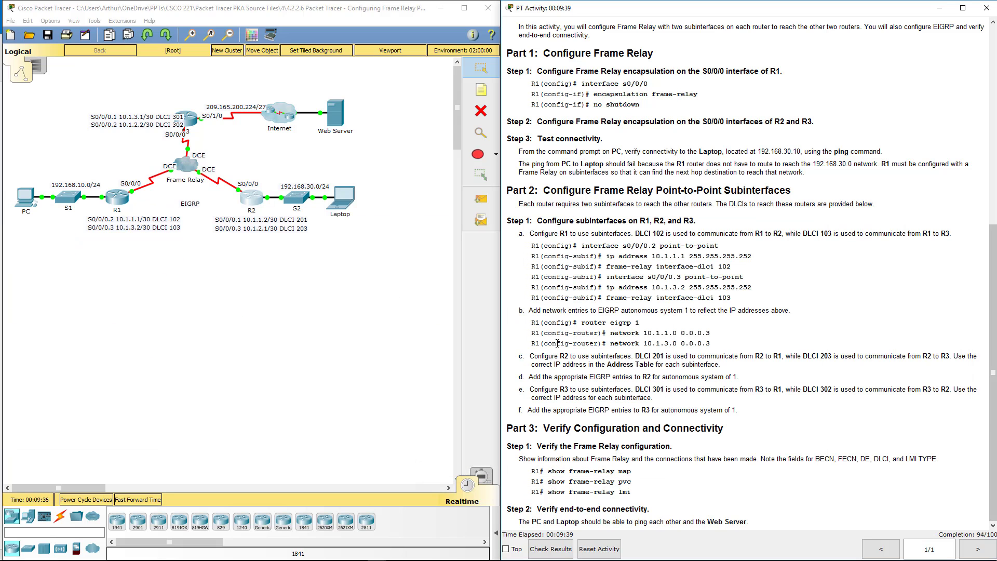
drag(529, 375, 737, 378)
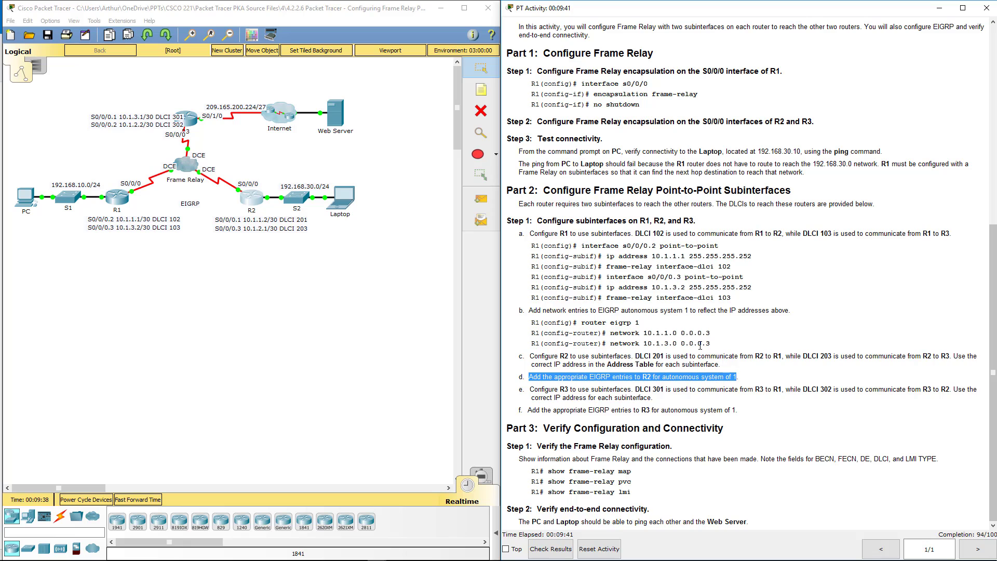
click(627, 388)
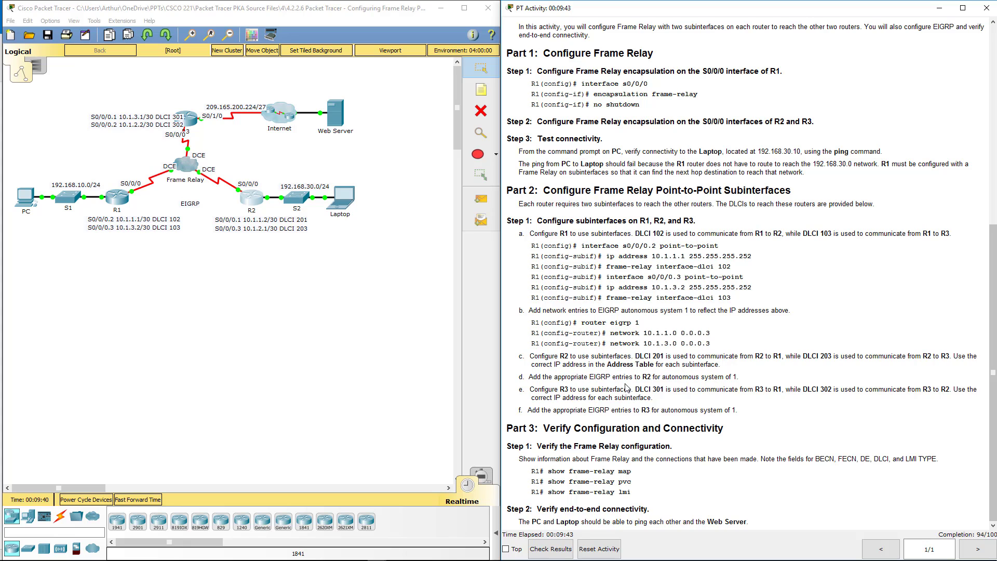
drag(553, 410, 729, 410)
click(742, 410)
On R1, leave configuration mode with end and run show frame-relay map
drag(551, 443, 555, 443)
click(113, 203)
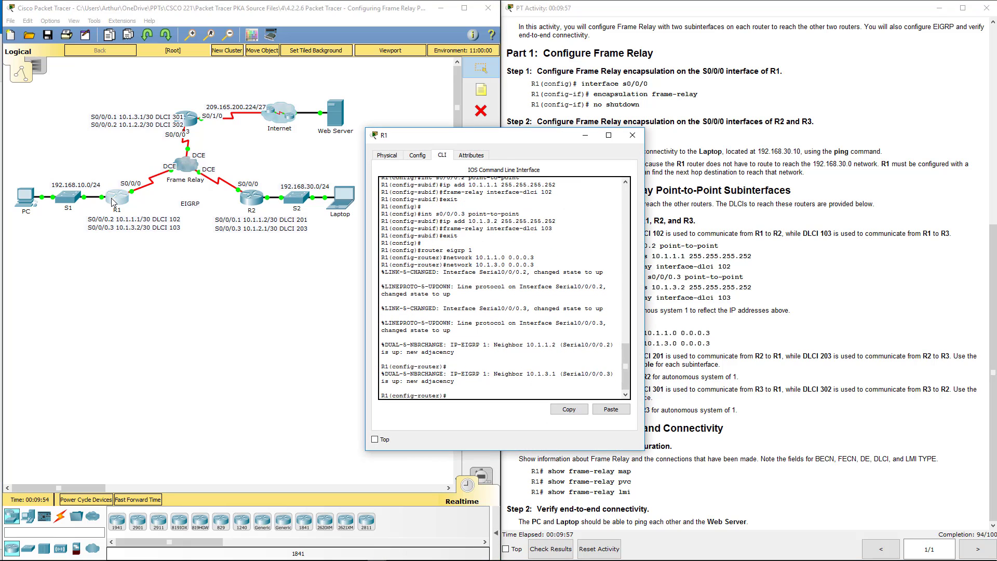
text(end)
key(Return)
key(Return)
key(Return)
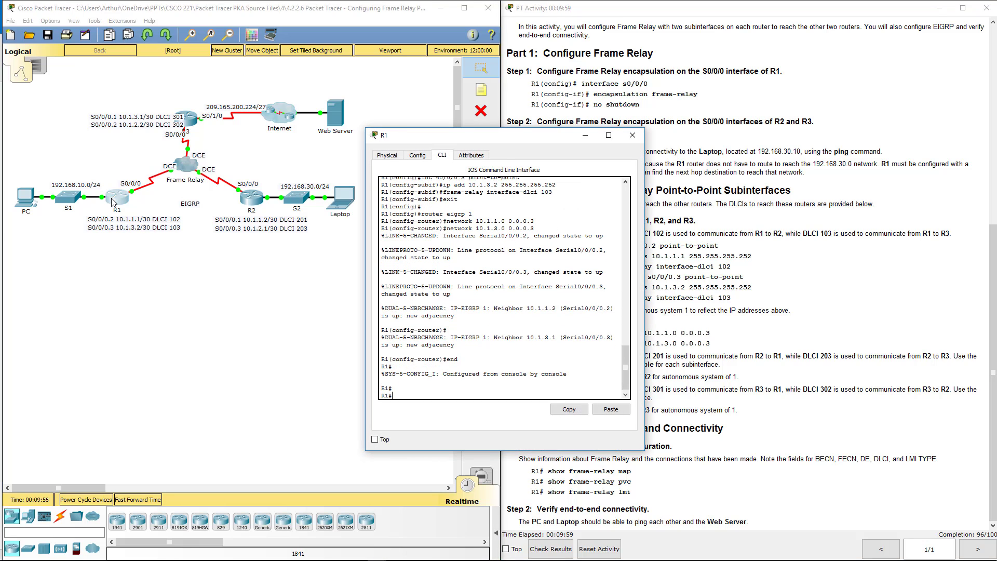
text(show fr)
key(Tab)
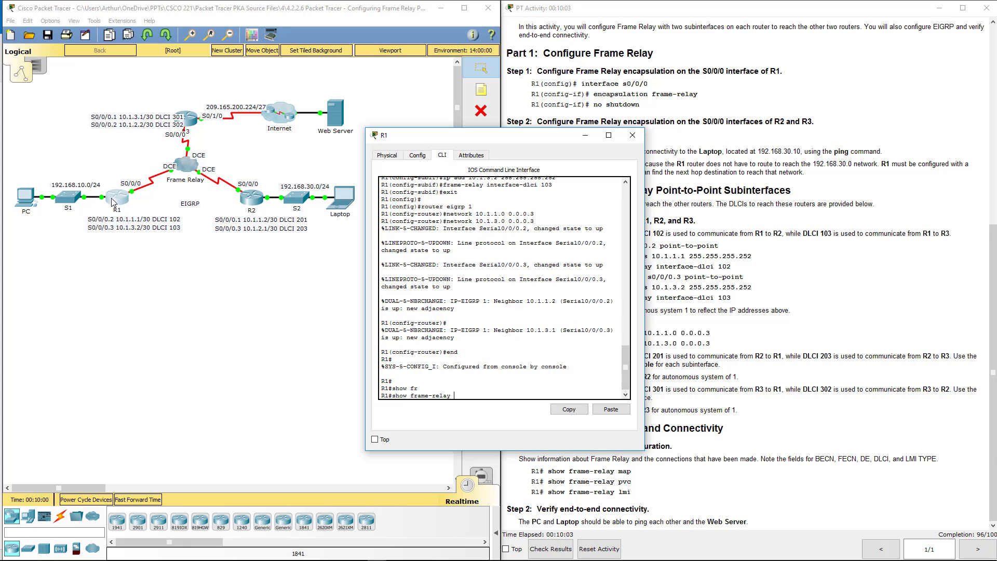
text(map)
key(Return)
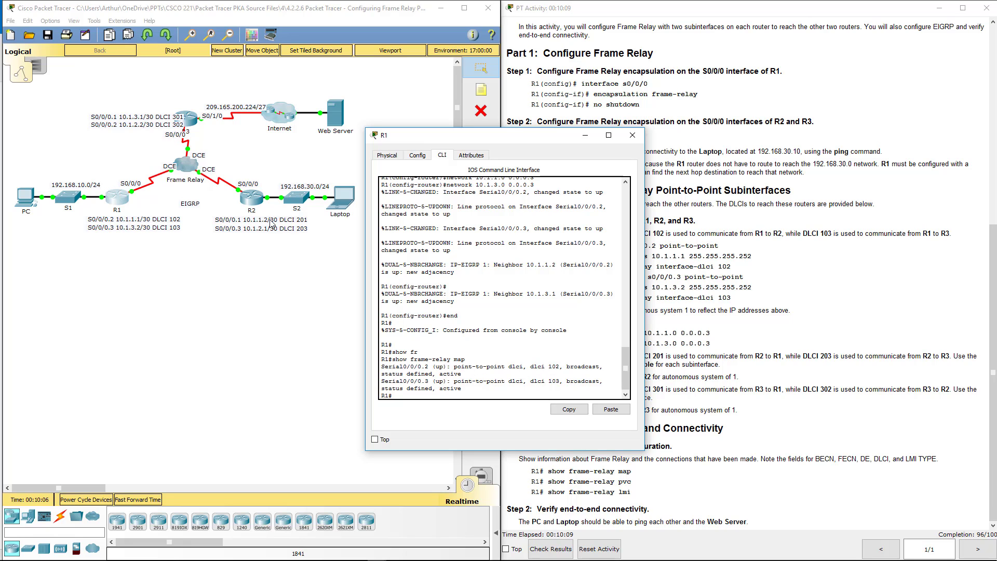
Run show frame-relay pvc and show frame-relay lmi on R1, checking the Serial0/0/0.2 and 0/0/0.3 LMI output
text(show frame-relay m)
key(BackSpace)
key(Return)
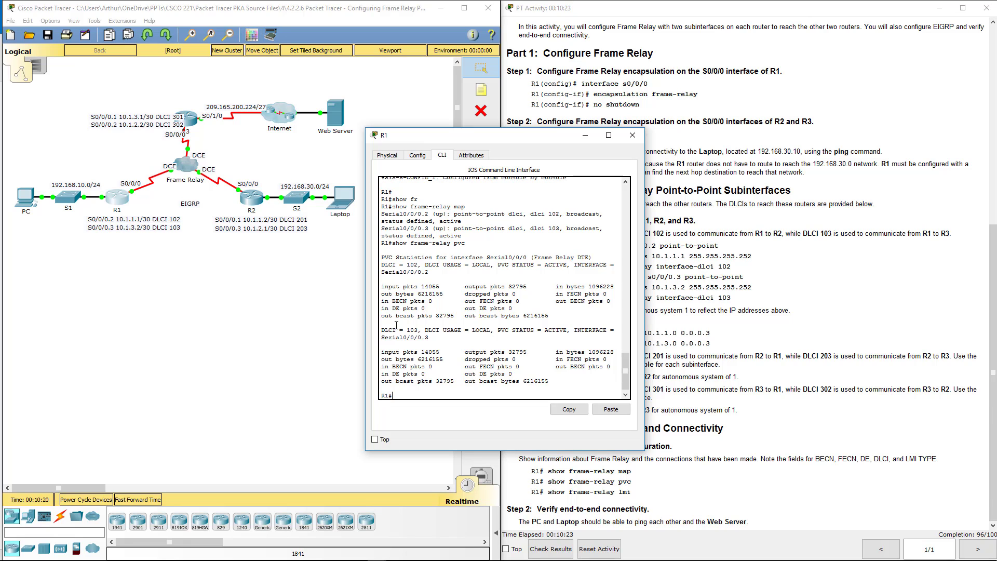
key(Up)
key(BackSpace)
text(lmi)
key(Return)
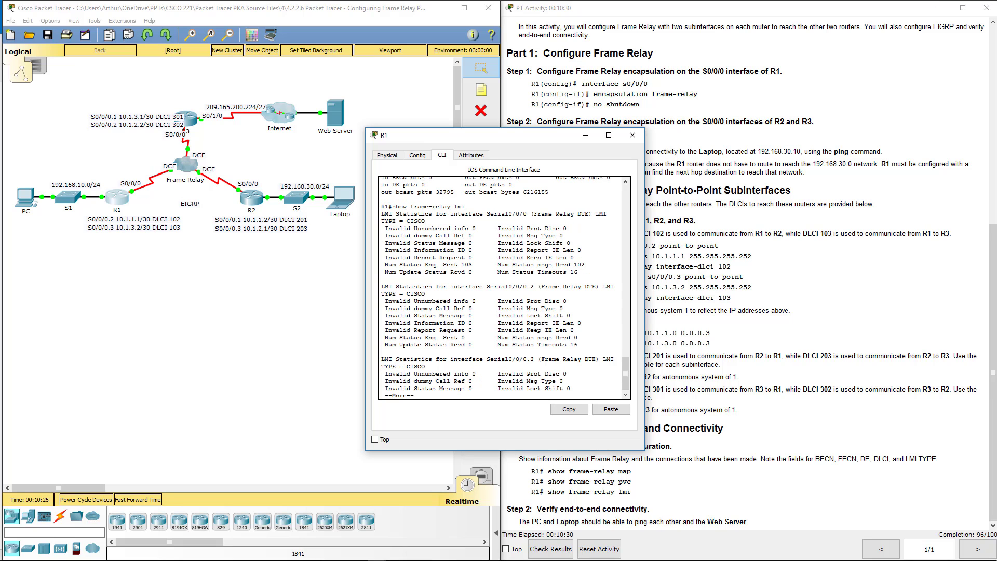
drag(400, 208, 605, 224)
click(557, 244)
key(space)
drag(523, 250, 561, 252)
drag(538, 323, 383, 313)
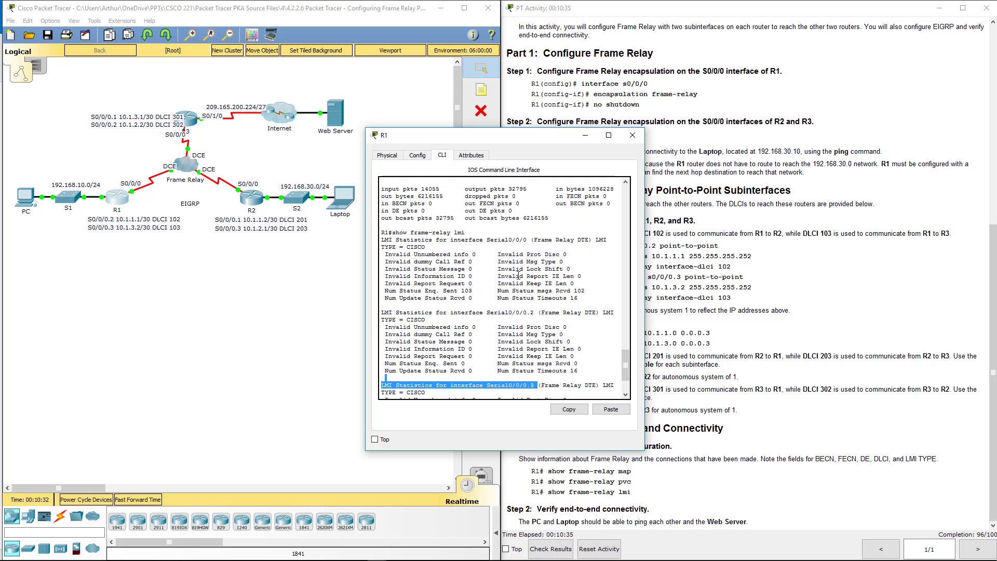
Switch from R1 to R3, leave configuration mode and run show frame-relay map
click(633, 135)
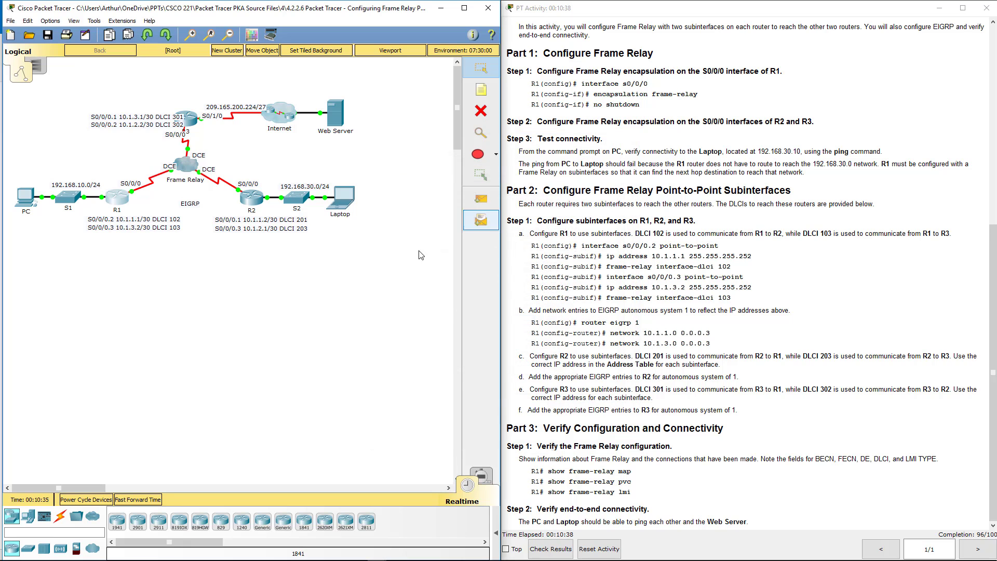
click(186, 118)
drag(515, 129, 335, 182)
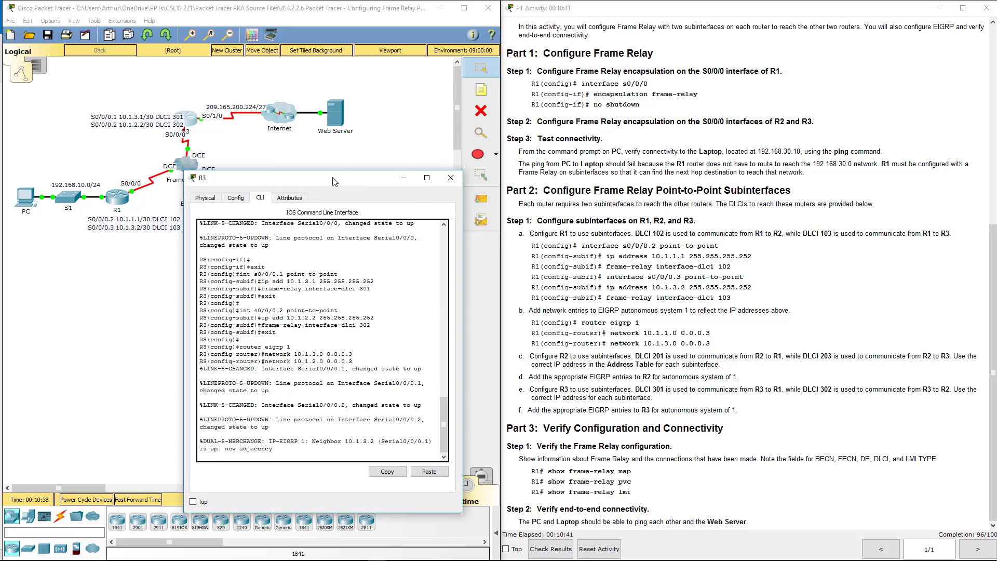
key(Return)
text(end)
key(Return)
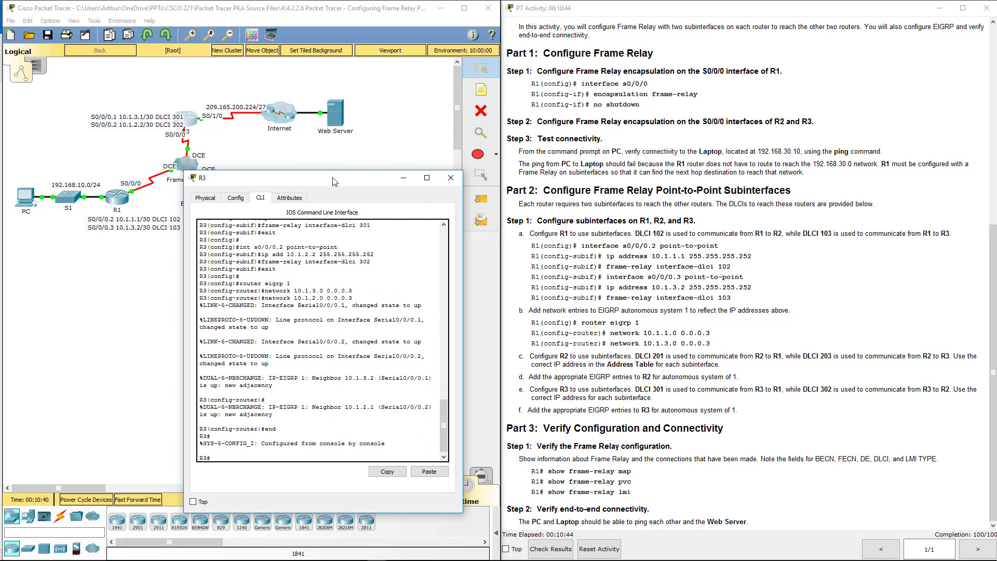
key(Return)
text(show f)
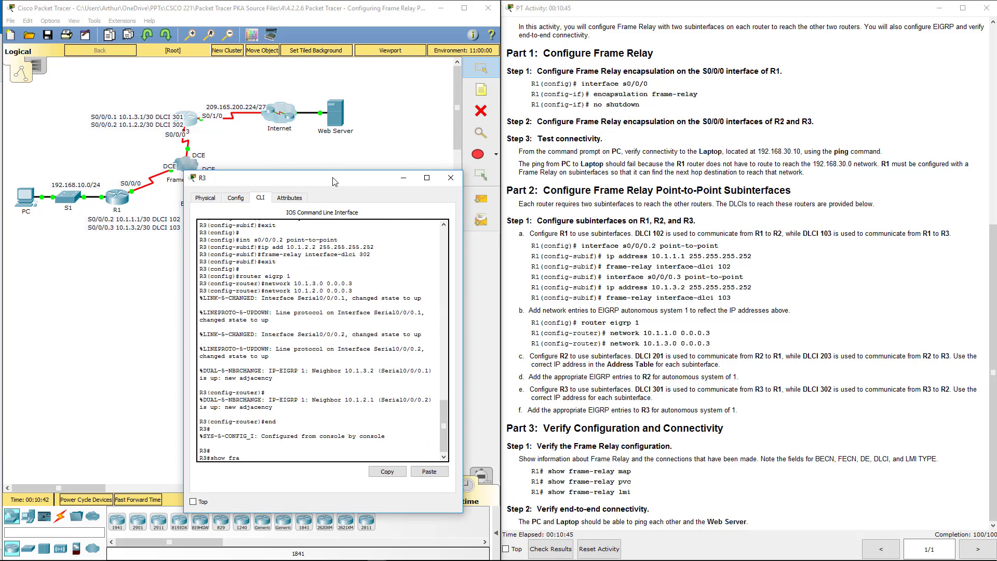
text(ra)
key(Tab)
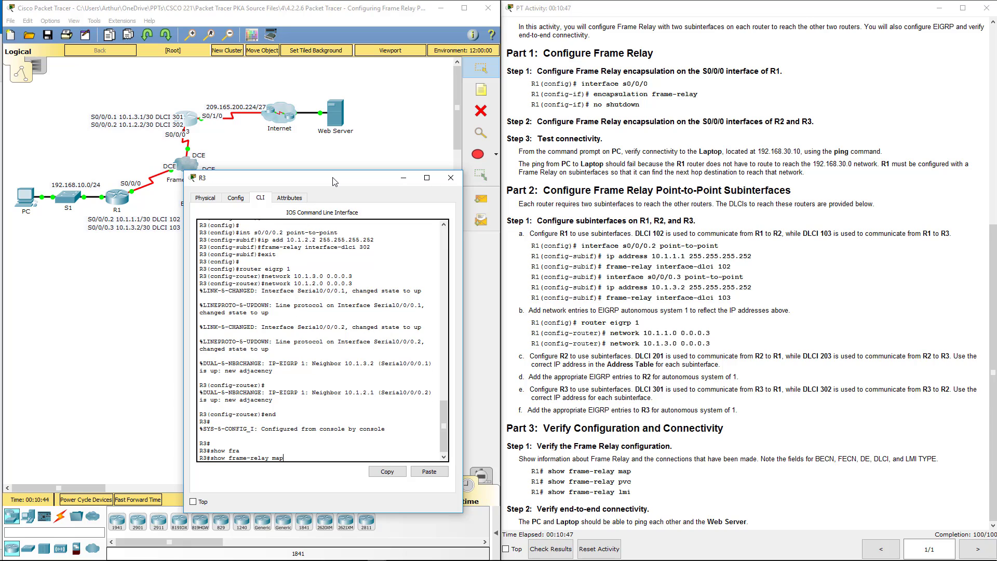
key(Return)
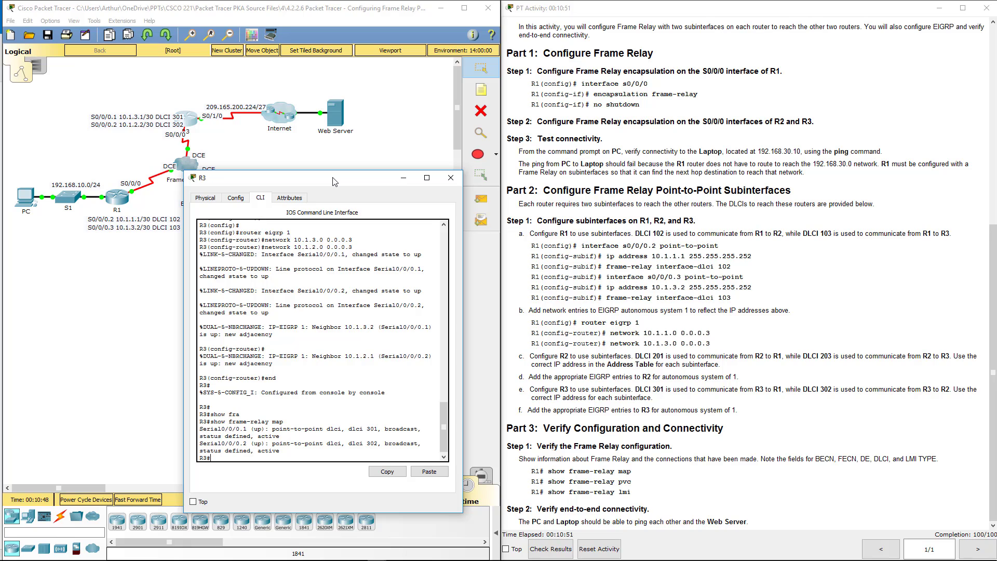
Run show frame-relay pvc and show frame-relay lmi on R3
key(Up)
text(vc)
key(Return)
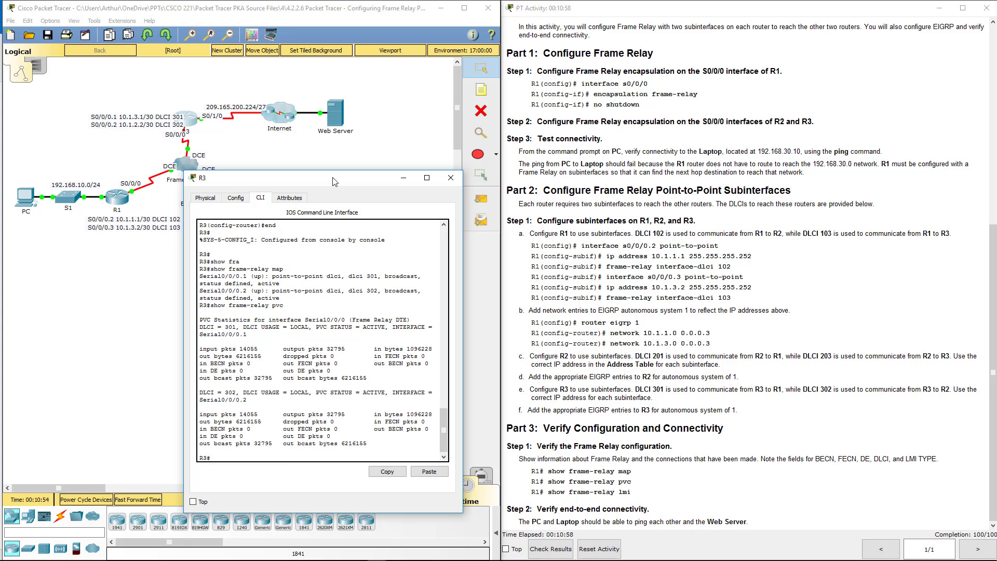
key(Up)
key(BackSpace)
key(BackSpace)
key(BackSpace)
text(lmi)
key(Return)
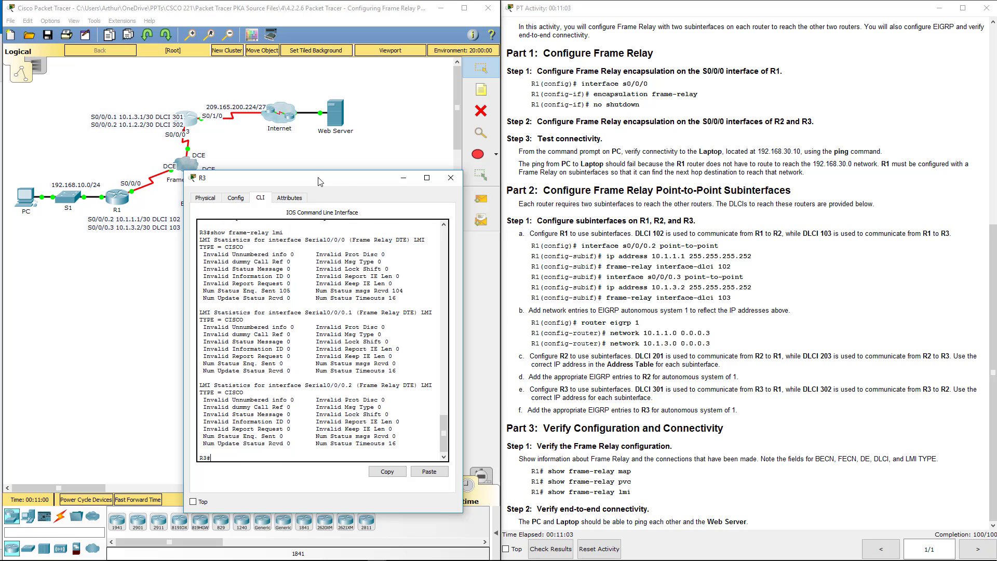
Review R3's map, PVC statistics and DLCI 302 output in the console
scroll(359, 293, up, 2)
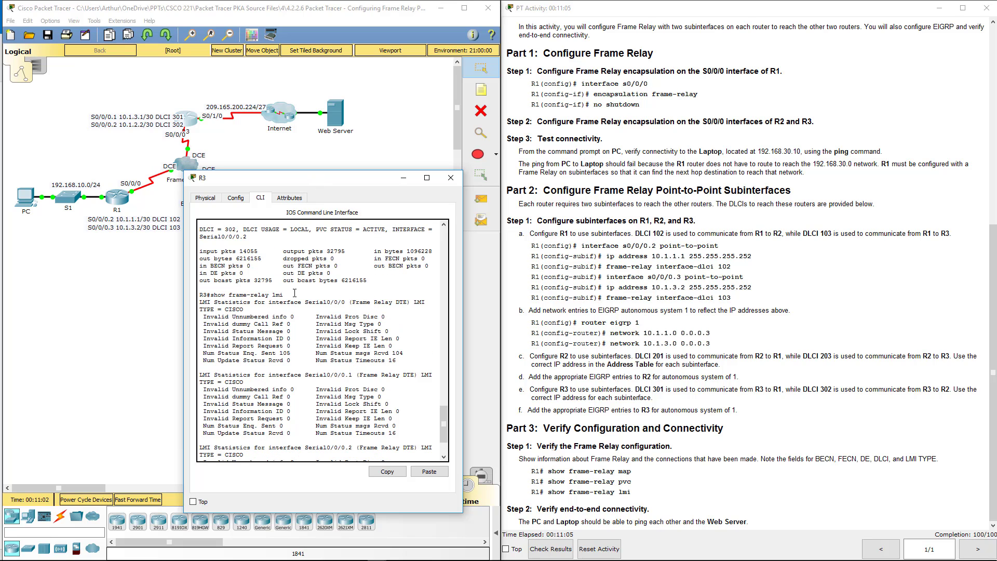
drag(284, 294, 212, 294)
scroll(212, 294, up, 4)
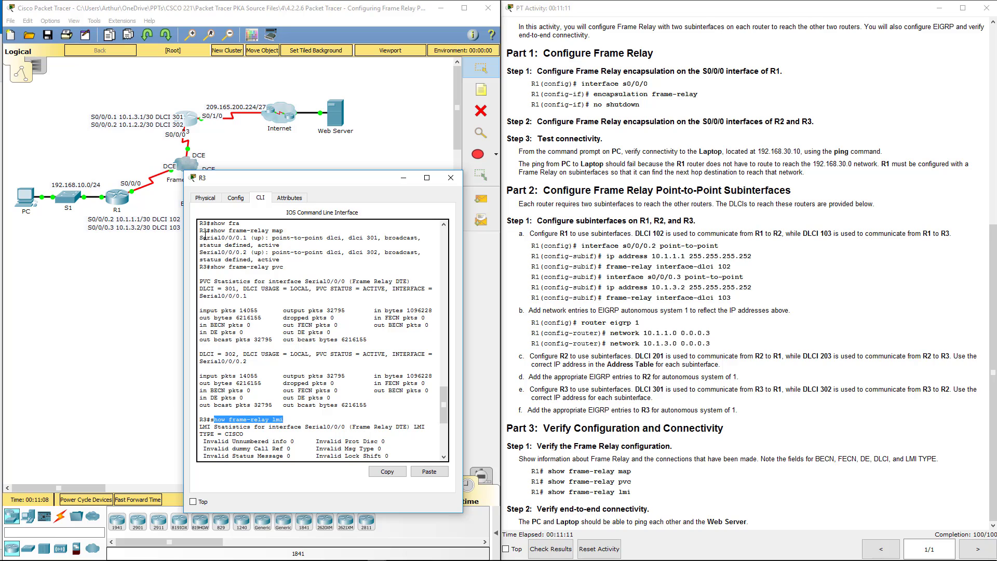
drag(205, 233, 239, 263)
drag(321, 259, 308, 346)
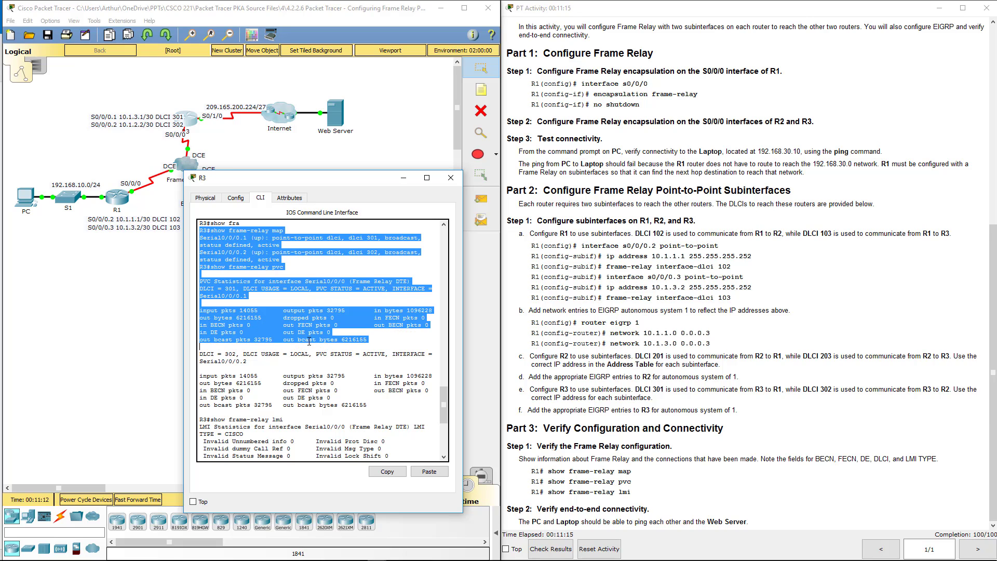
drag(309, 336, 347, 391)
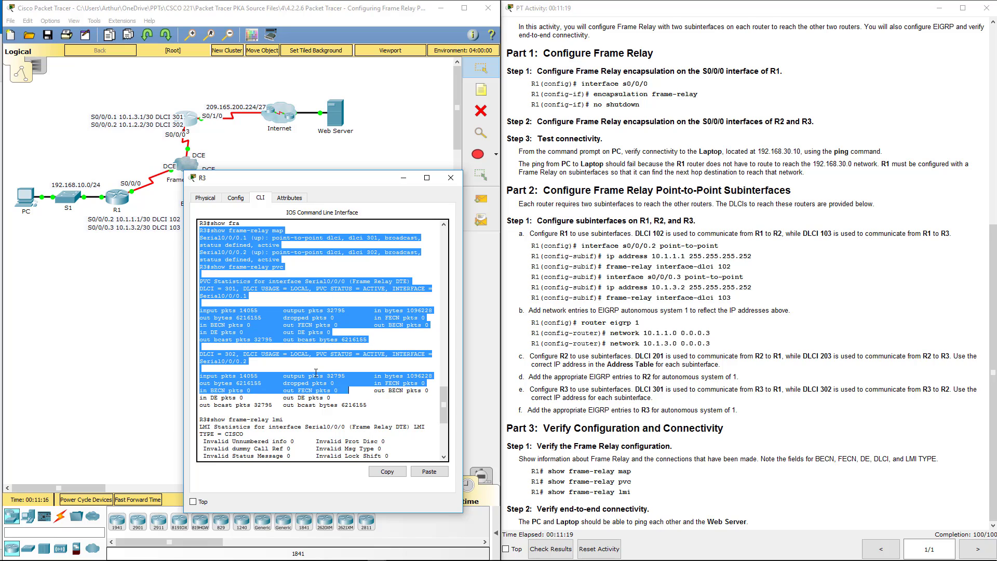
scroll(316, 372, up, 1)
scroll(316, 373, down, 8)
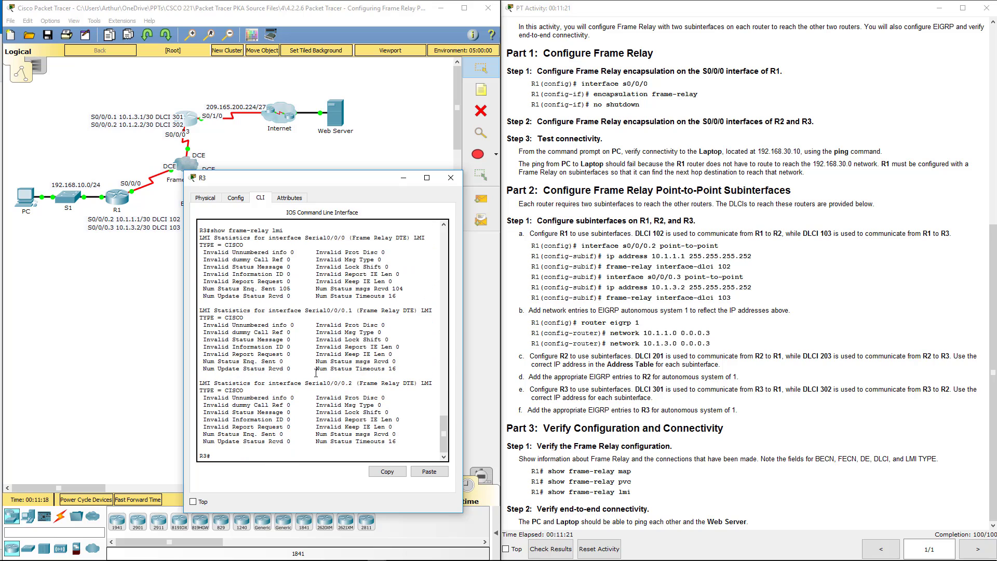
Rerun show frame-relay pvc on R3 to confirm DLCIs 301 and 302, then close R3
key(Return)
key(Return)
key(Return)
key(Return)
key(Return)
key(Return)
key(Return)
key(Return)
key(Return)
key(Return)
key(Return)
key(Return)
key(Return)
key(Return)
key(Return)
key(Return)
key(Return)
key(Return)
key(Return)
key(Return)
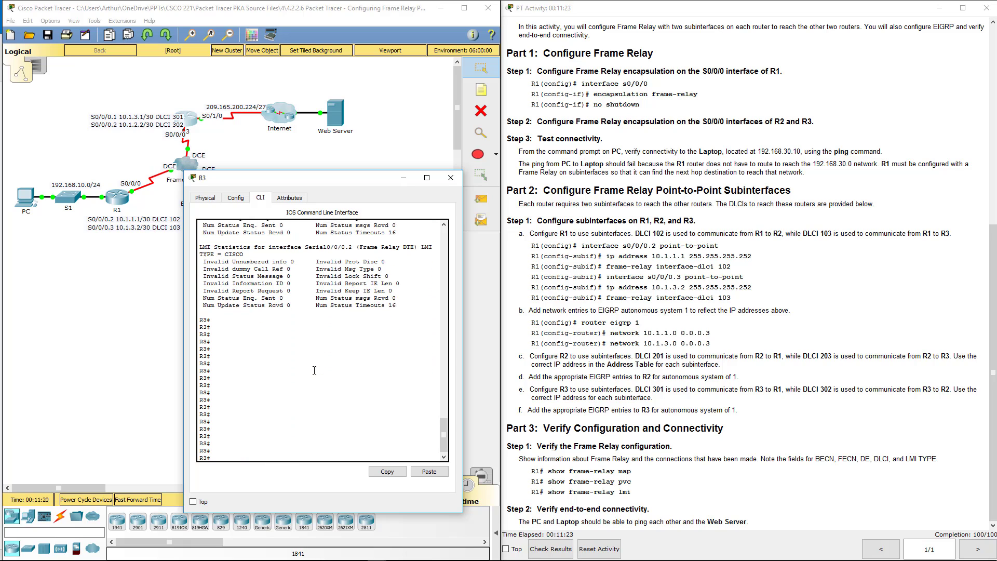
text(show frame-relay pvc)
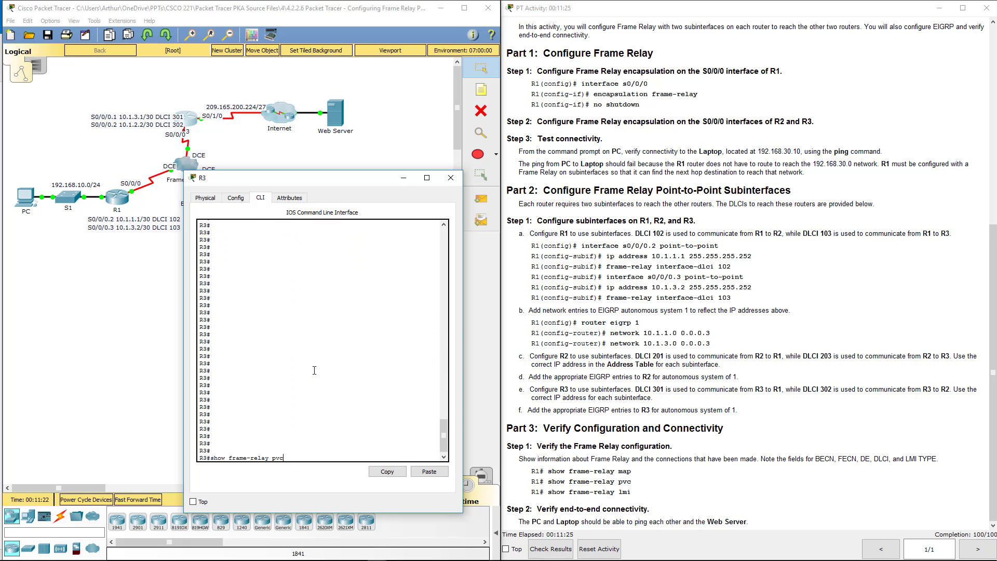
key(Return)
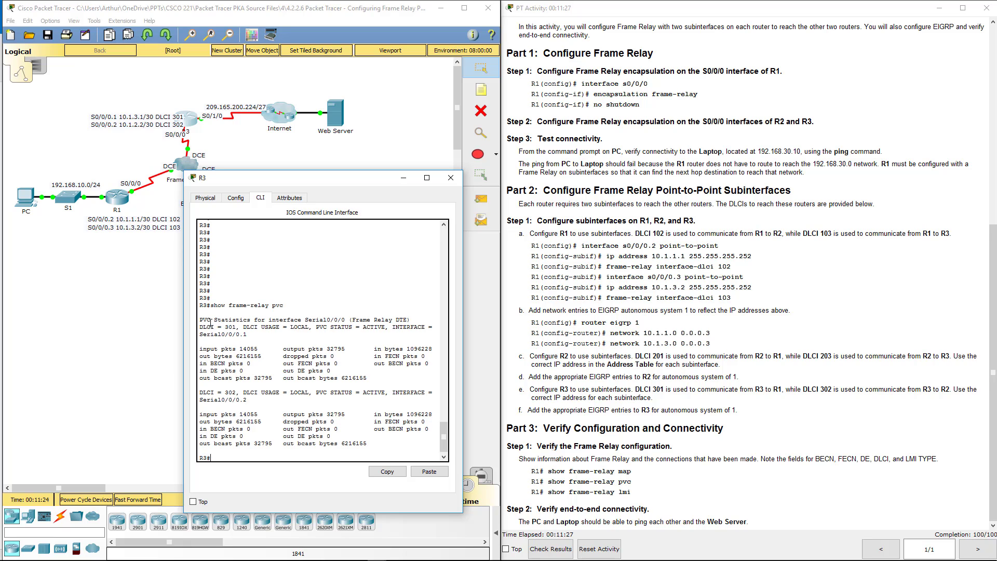
drag(210, 323, 414, 322)
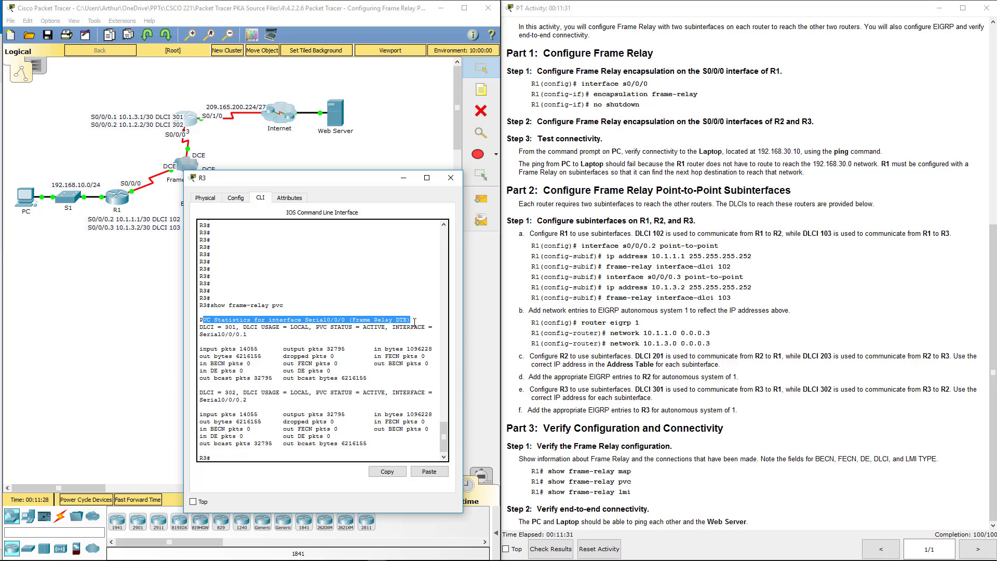
click(415, 322)
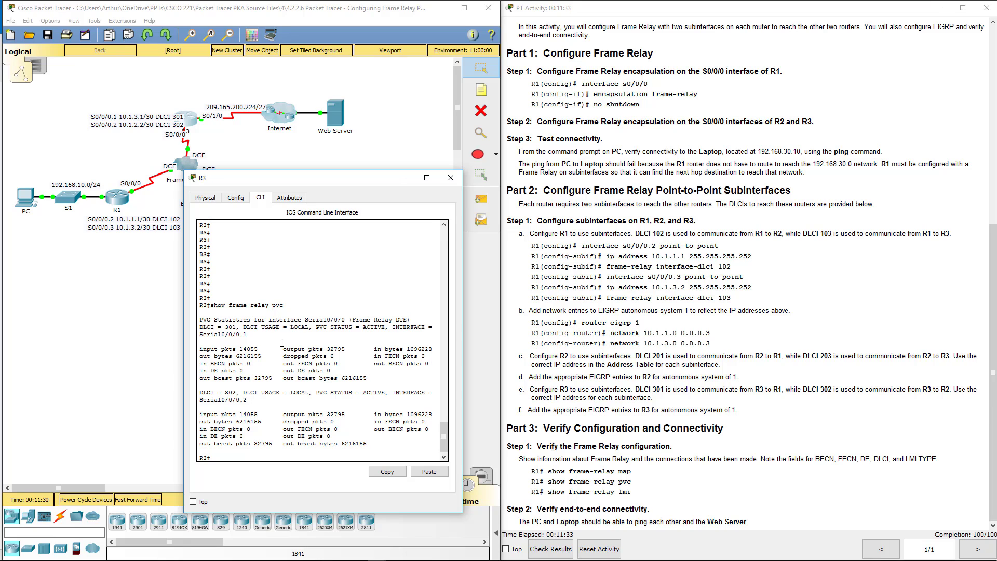
drag(210, 326, 251, 326)
drag(207, 385, 261, 392)
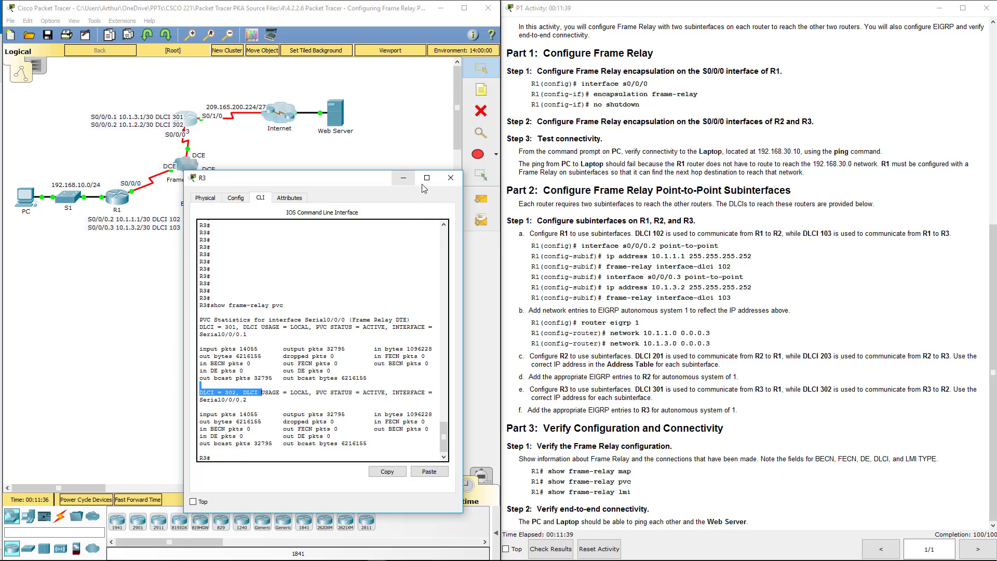
click(451, 177)
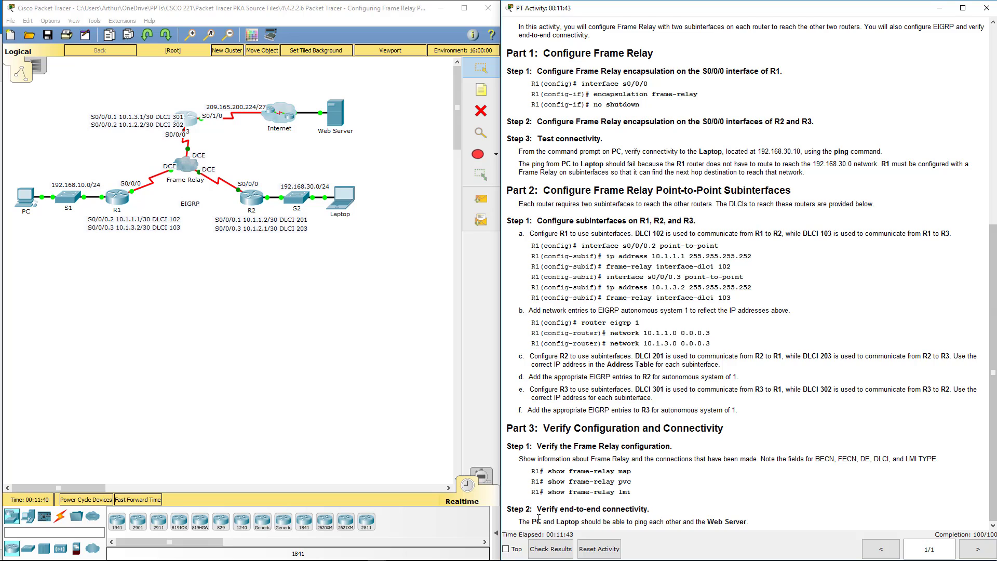
Rerun ping 192.168.30.10 from the PC's Command Prompt, then close the PC window
click(24, 196)
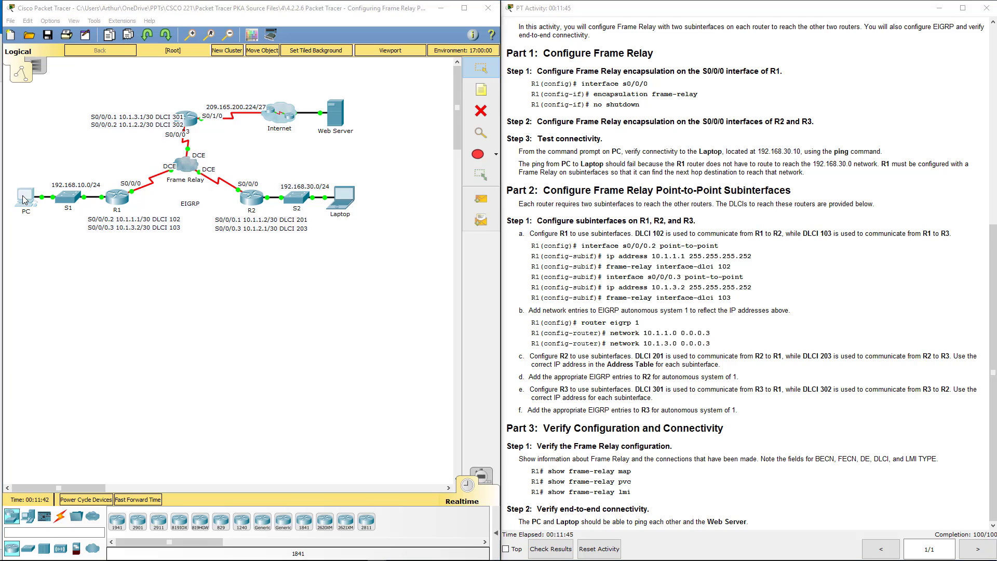
click(568, 175)
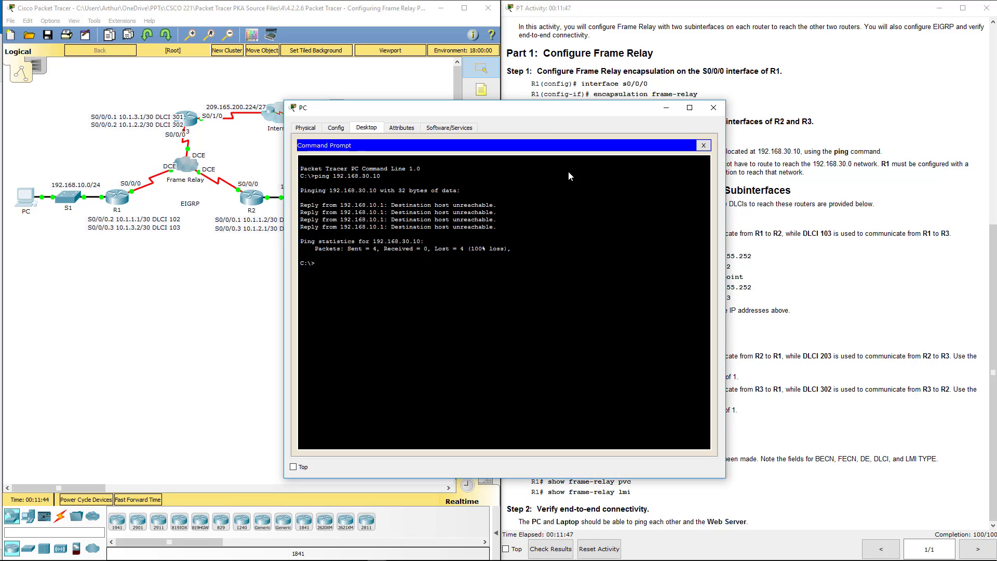
key(Up)
key(Return)
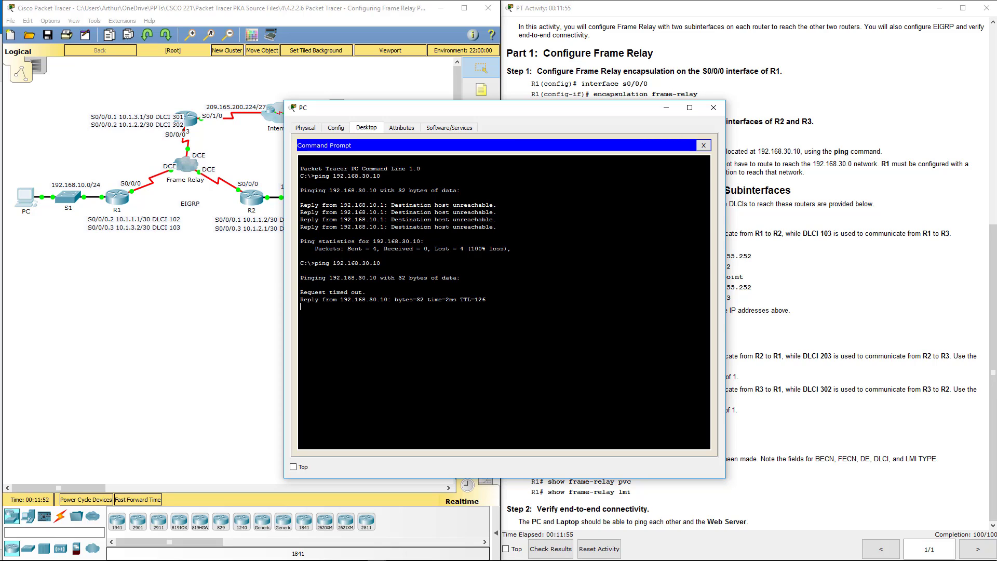
click(714, 108)
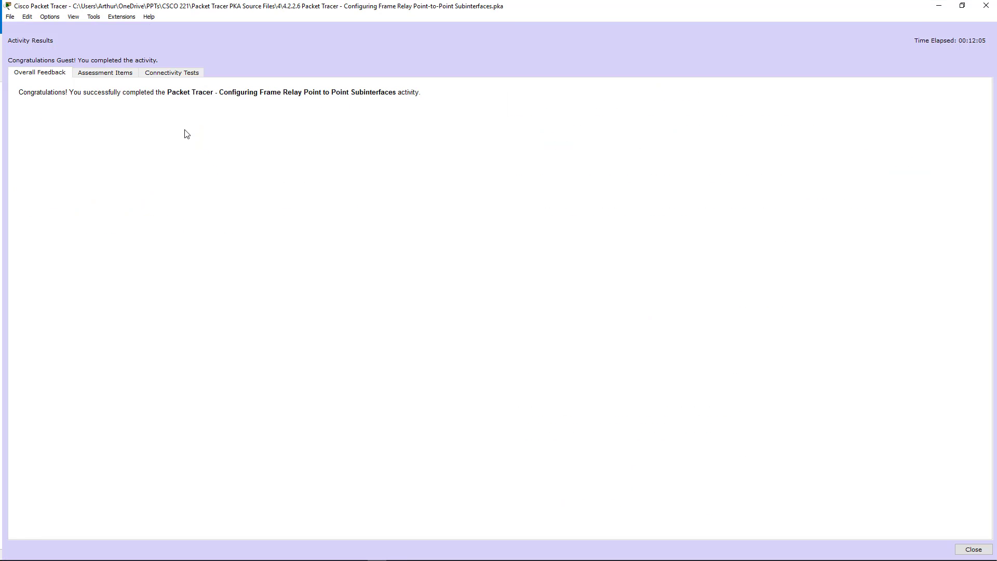
Show the Assessment Items tab to confirm all 27/27 checks correct
click(107, 75)
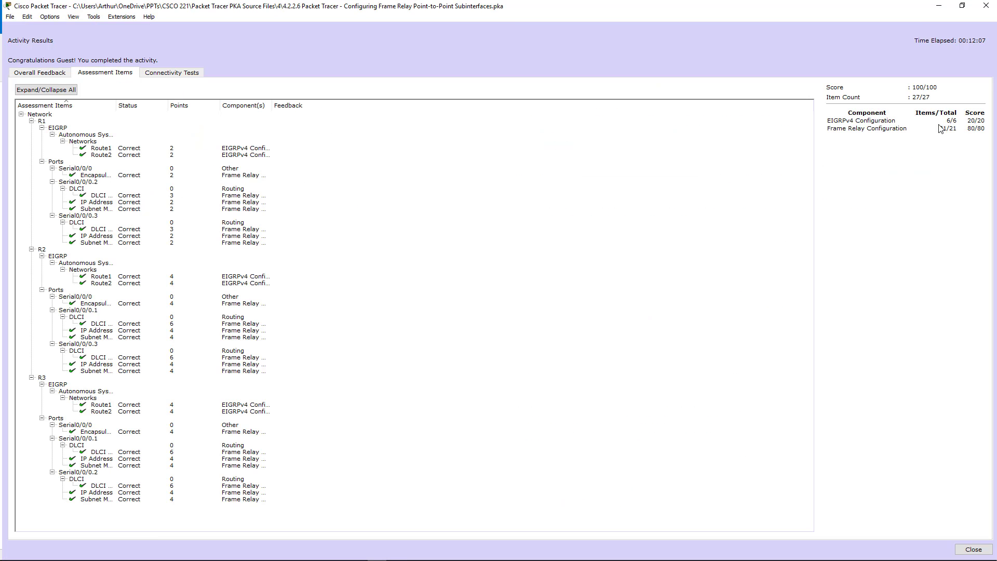